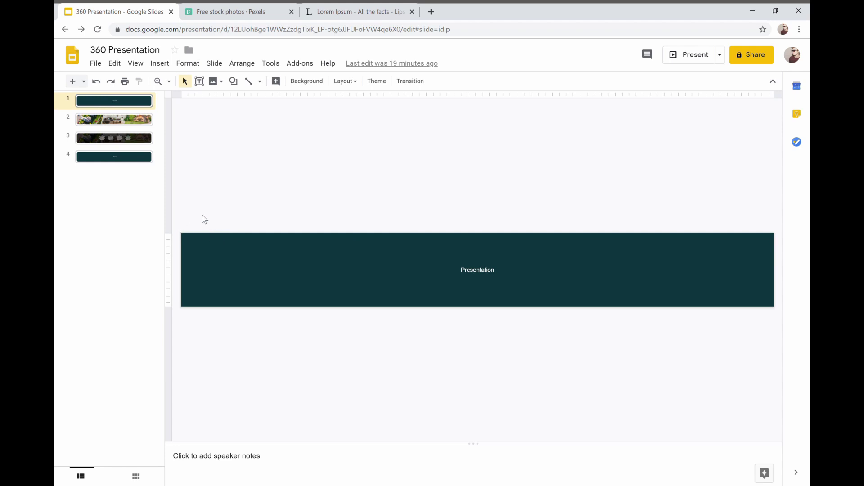
Review the reference deck's slides: Presentation title, photos, four Title blocks and Thank you.
{"action": "left_click", "coordinate": [115, 125]}
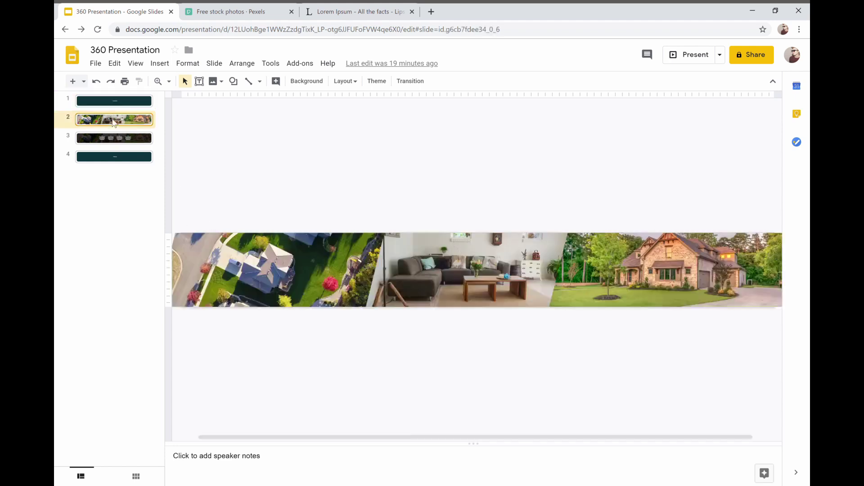
{"action": "left_click", "coordinate": [113, 103]}
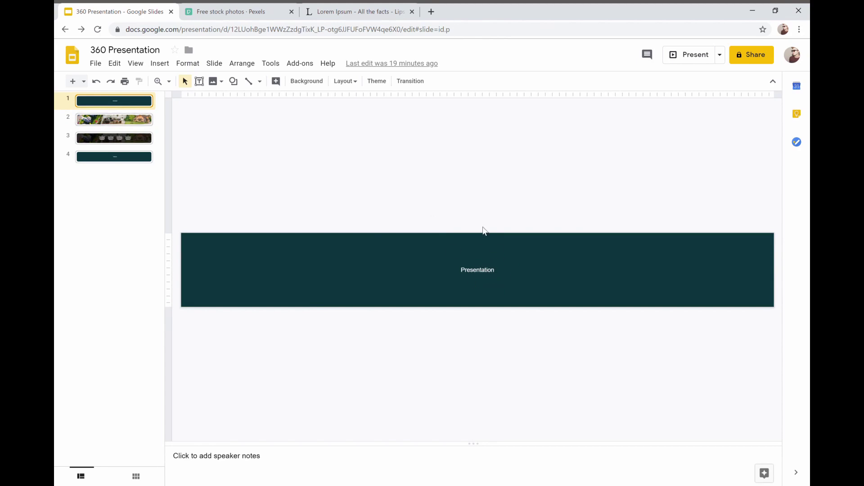
{"action": "left_click", "coordinate": [110, 124]}
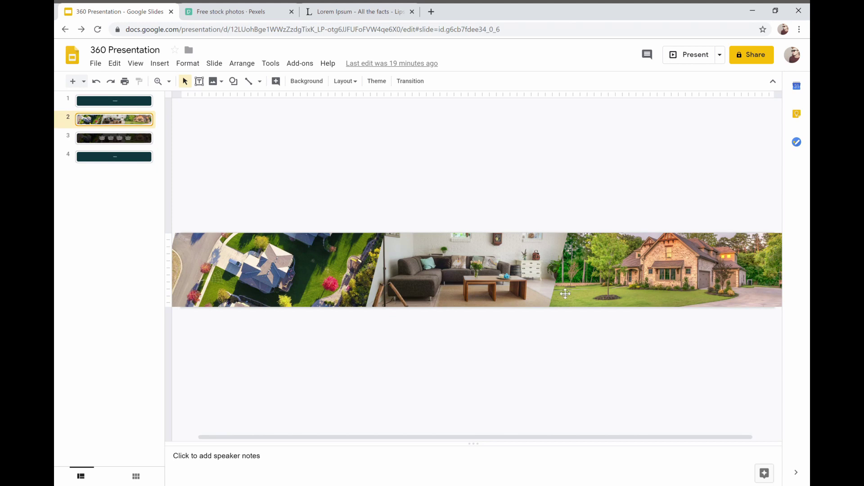
{"action": "left_click", "coordinate": [96, 140]}
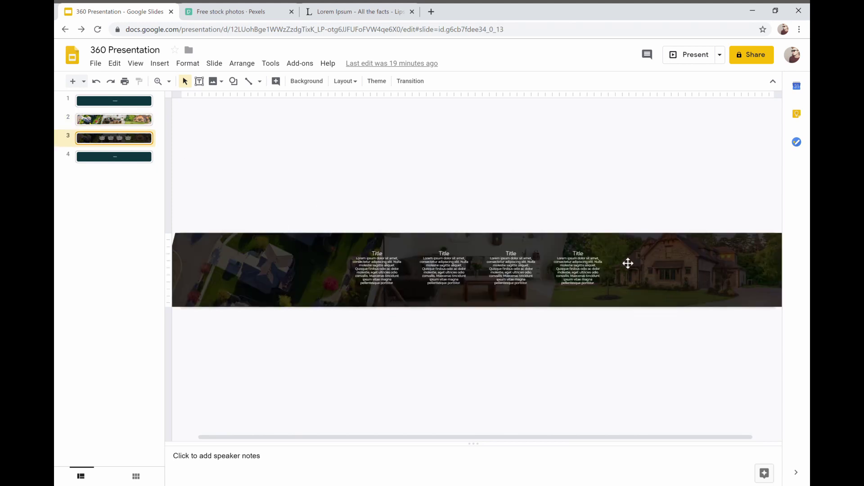
{"action": "left_click", "coordinate": [95, 158]}
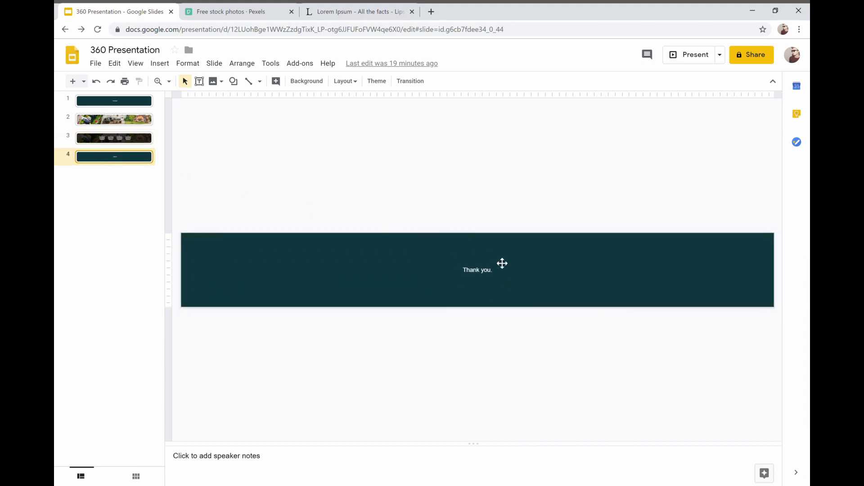
{"action": "left_click", "coordinate": [123, 138]}
{"action": "left_click", "coordinate": [122, 120]}
{"action": "left_click", "coordinate": [123, 97]}
{"action": "left_click", "coordinate": [121, 122]}
{"action": "left_click", "coordinate": [120, 153]}
{"action": "left_click", "coordinate": [119, 138]}
{"action": "left_click", "coordinate": [120, 120]}
{"action": "left_click", "coordinate": [118, 102]}
{"action": "left_click", "coordinate": [122, 119]}
{"action": "left_click", "coordinate": [121, 138]}
{"action": "left_click", "coordinate": [119, 158]}
{"action": "left_click", "coordinate": [120, 135]}
{"action": "left_click", "coordinate": [119, 119]}
{"action": "left_click", "coordinate": [118, 99]}
{"action": "left_click", "coordinate": [119, 120]}
{"action": "left_click", "coordinate": [118, 138]}
{"action": "left_click", "coordinate": [118, 157]}
{"action": "left_click", "coordinate": [118, 137]}
{"action": "left_click", "coordinate": [118, 120]}
{"action": "left_click", "coordinate": [117, 102]}
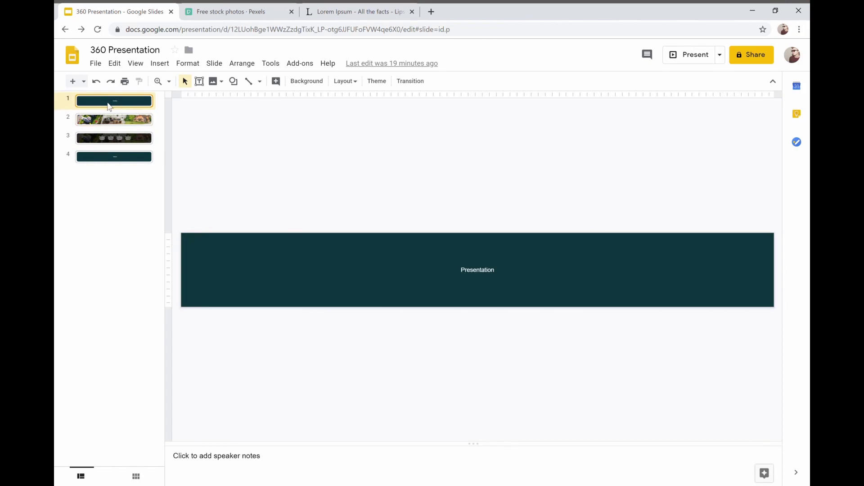
Create a new blank presentation and delete its title and subtitle placeholders.
{"action": "left_click", "coordinate": [74, 55]}
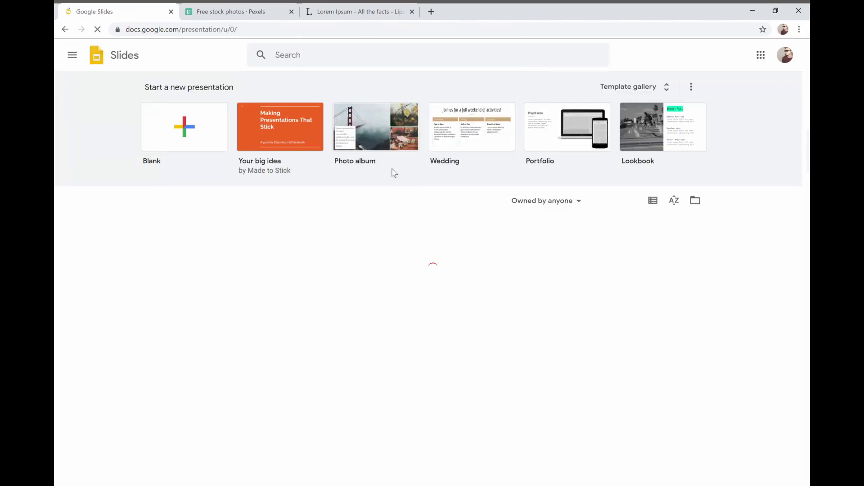
{"action": "left_click", "coordinate": [197, 131]}
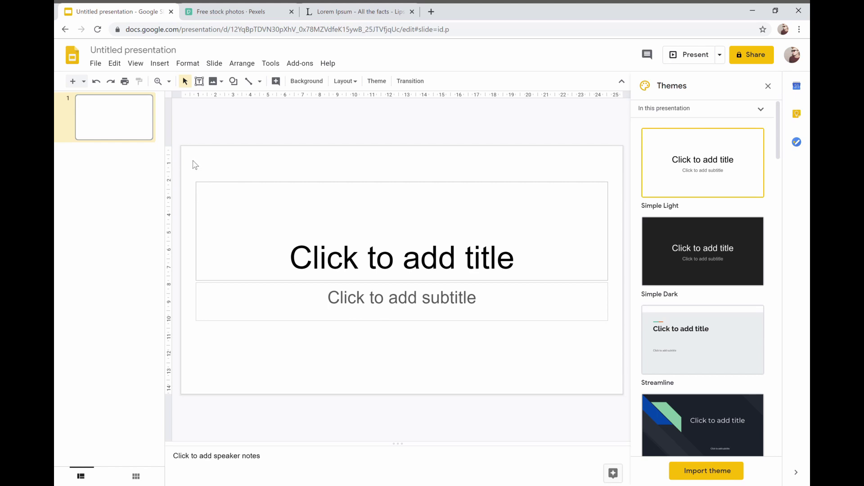
{"action": "left_click_drag", "start_coordinate": [222, 160], "coordinate": [533, 349]}
{"action": "key", "text": "Delete"}
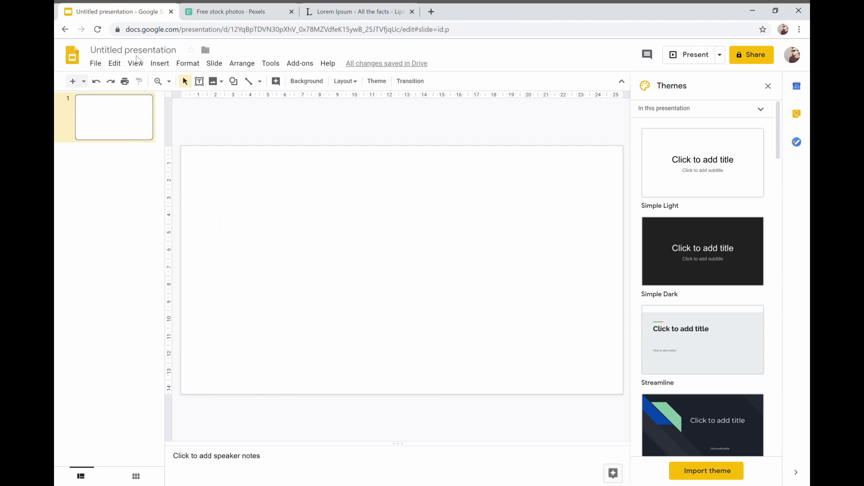
Rename the presentation to '360 Presentation'.
{"action": "left_click", "coordinate": [142, 56]}
{"action": "type", "text": "360 "}
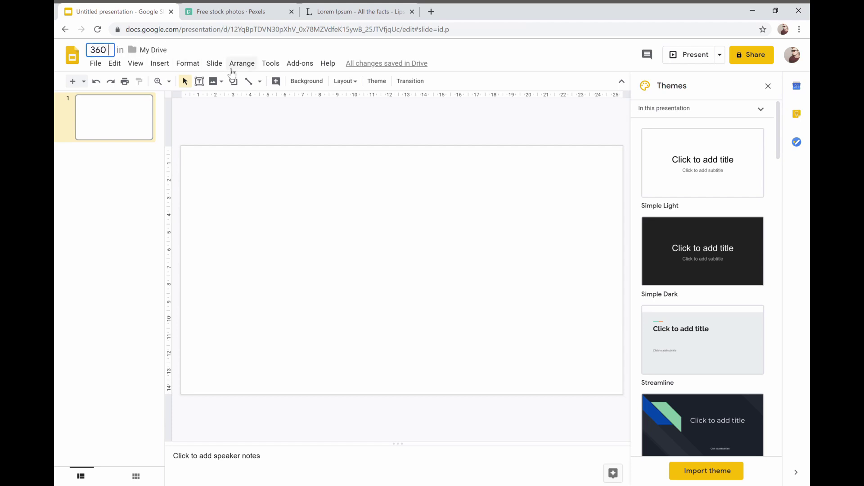
{"action": "type", "text": "Presen"}
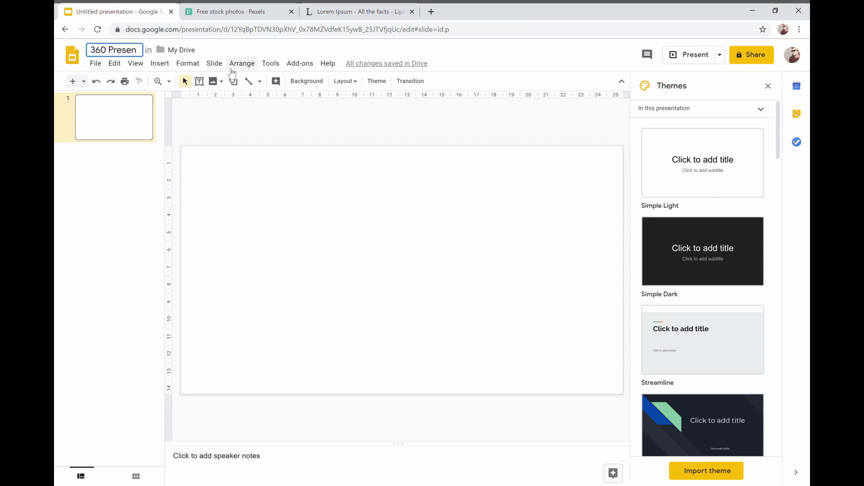
{"action": "type", "text": "tation"}
{"action": "key", "text": "Return"}
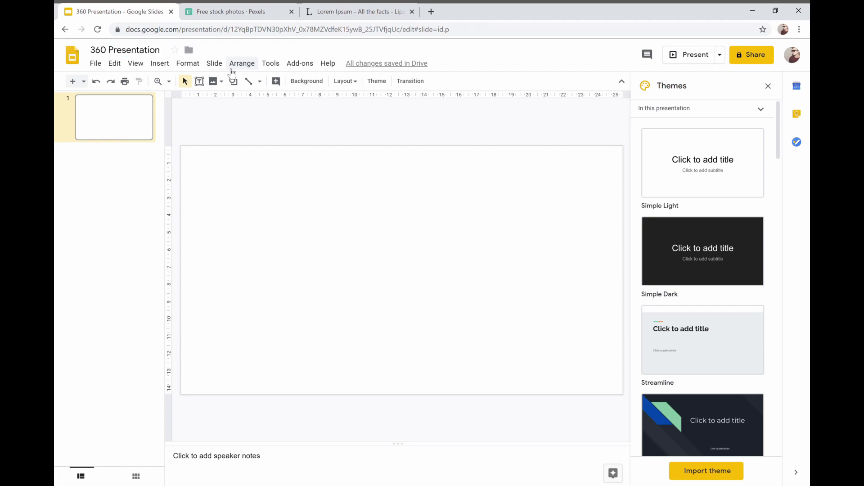
Set a custom page size of 8000 × 1000 pixels in Page setup.
{"action": "left_click", "coordinate": [96, 65]}
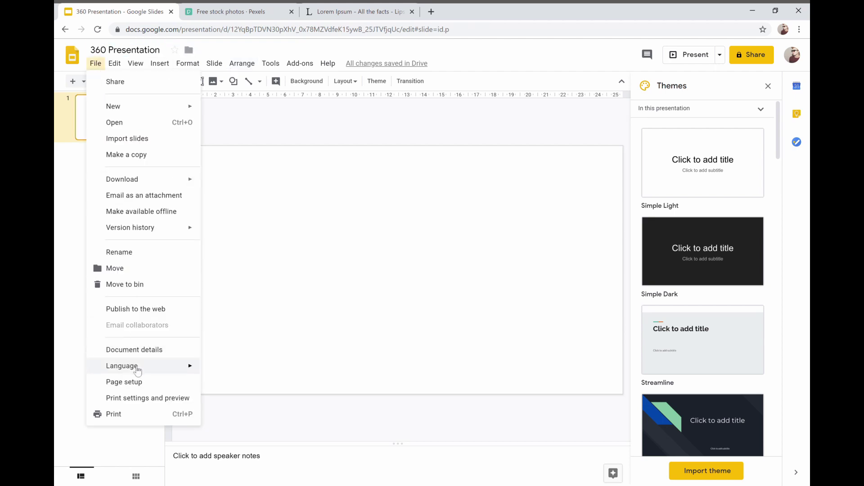
{"action": "left_click", "coordinate": [135, 385]}
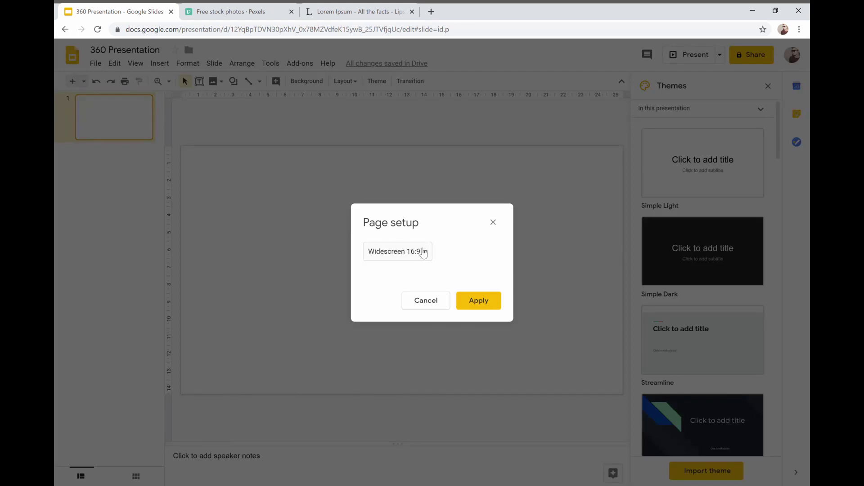
{"action": "left_click", "coordinate": [422, 254]}
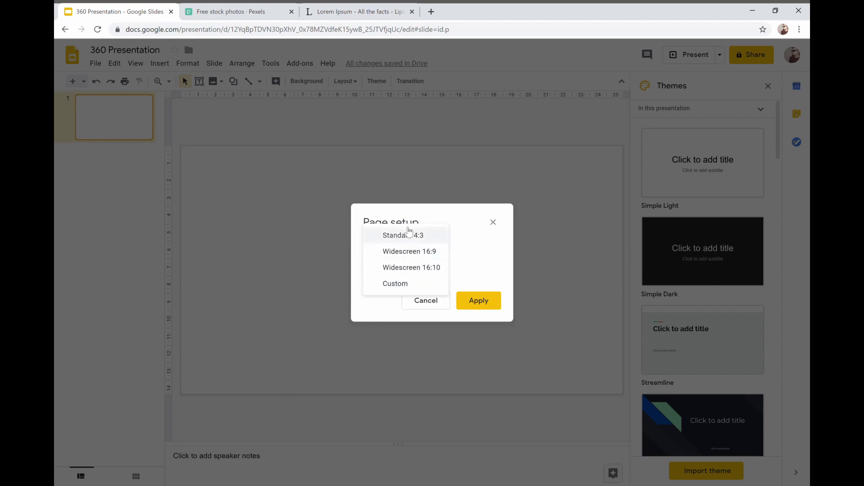
{"action": "left_click", "coordinate": [403, 288]}
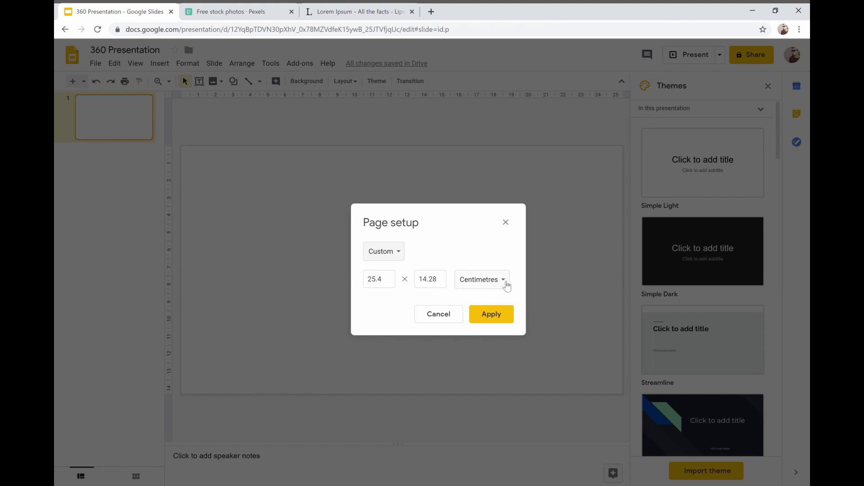
{"action": "left_click", "coordinate": [505, 285]}
{"action": "left_click", "coordinate": [490, 313]}
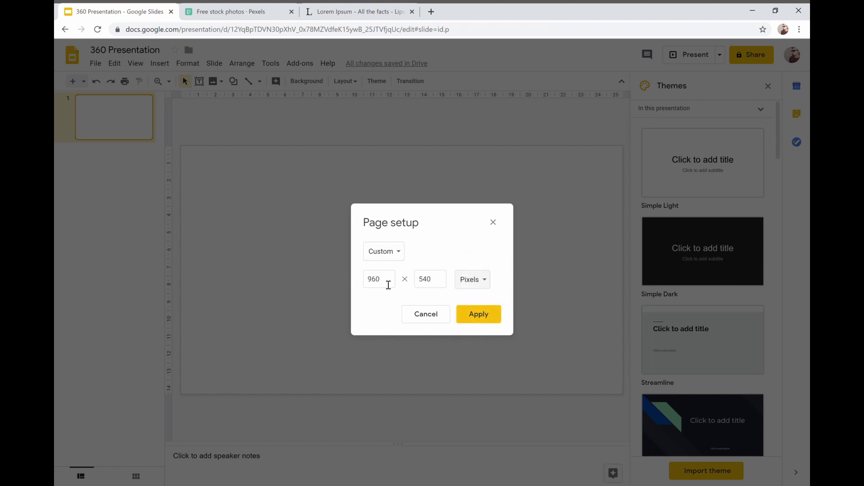
{"action": "double_click", "coordinate": [386, 280]}
{"action": "type", "text": "8000"}
{"action": "double_click", "coordinate": [440, 279]}
{"action": "type", "text": "1000"}
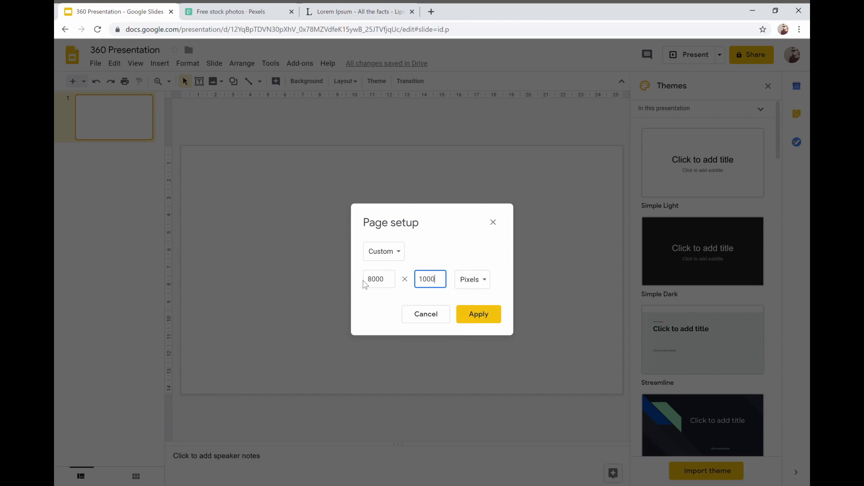
{"action": "left_click", "coordinate": [477, 315]}
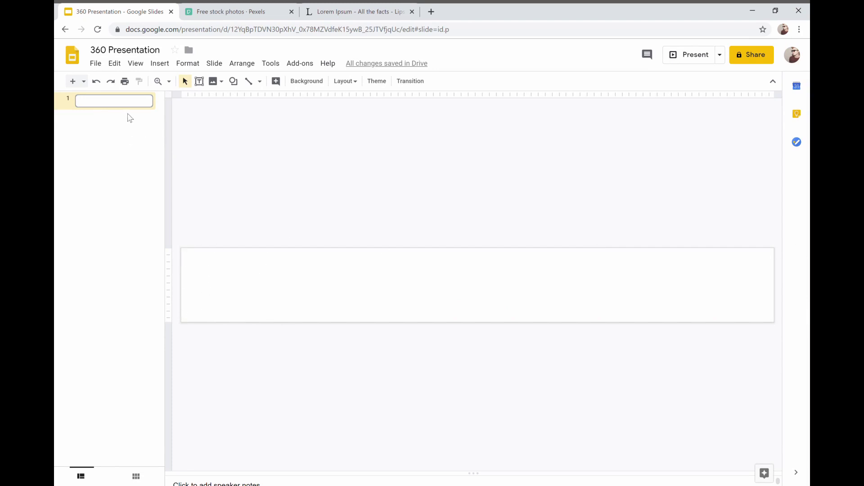
Set the slide background colour to a dark teal swatch.
{"action": "left_click", "coordinate": [321, 84]}
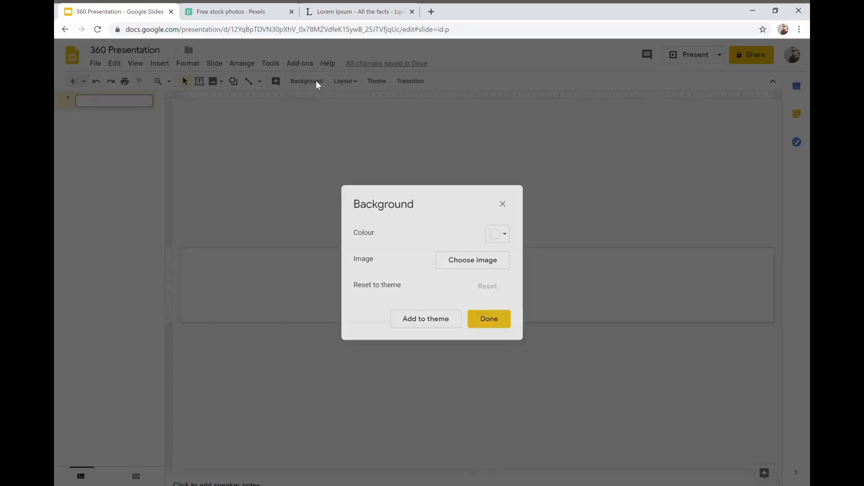
{"action": "left_click", "coordinate": [487, 234]}
{"action": "left_click", "coordinate": [553, 374]}
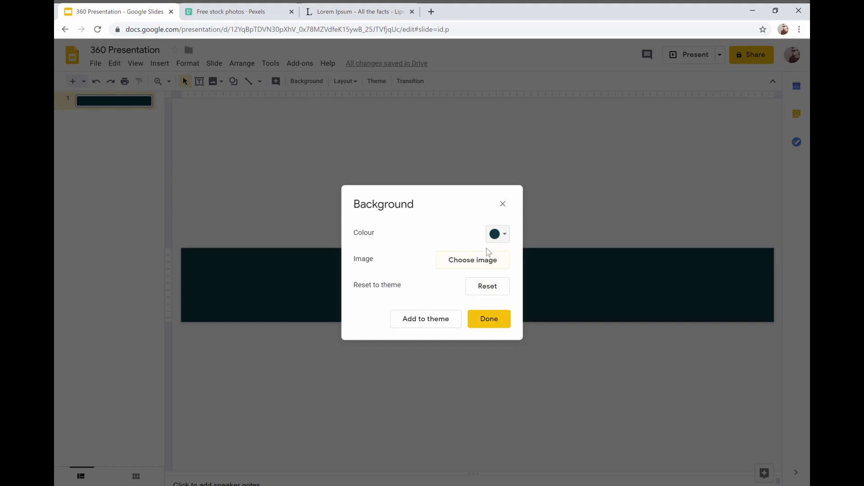
{"action": "left_click", "coordinate": [497, 320]}
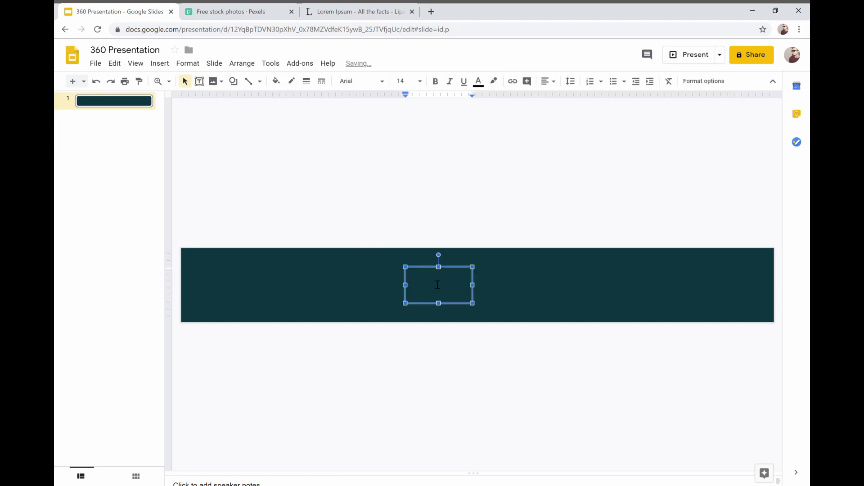
Make the text box's text white and centred both vertically and horizontally.
{"action": "left_click", "coordinate": [481, 84]}
{"action": "left_click", "coordinate": [582, 99]}
{"action": "left_click", "coordinate": [550, 81]}
{"action": "left_click", "coordinate": [562, 110]}
{"action": "left_click", "coordinate": [550, 81]}
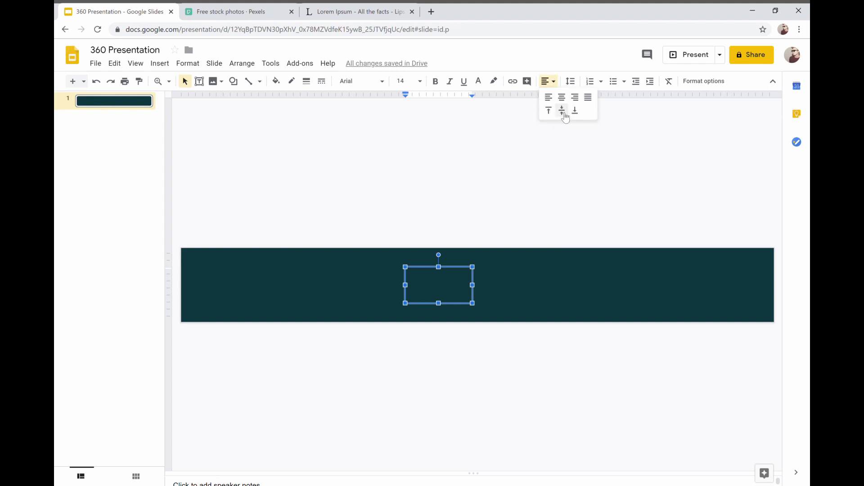
{"action": "left_click", "coordinate": [564, 114]}
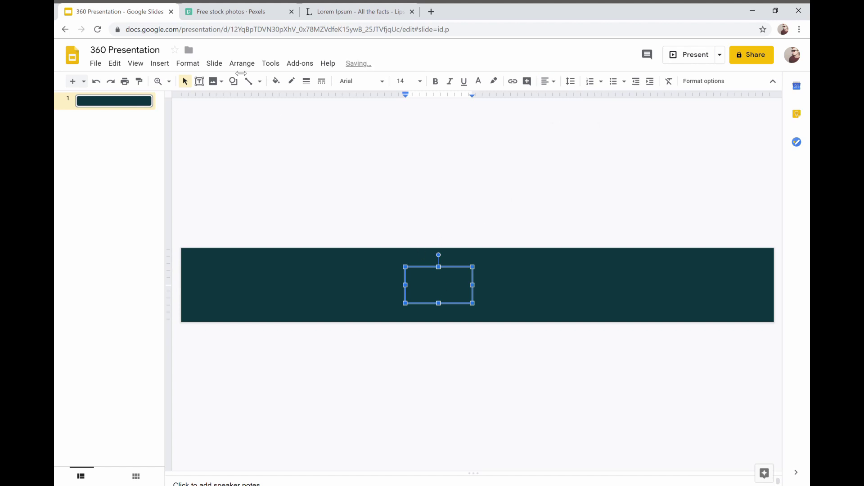
Zoom in on the text box and type 'Presentation'.
{"action": "left_click", "coordinate": [158, 81]}
{"action": "left_click", "coordinate": [441, 289]}
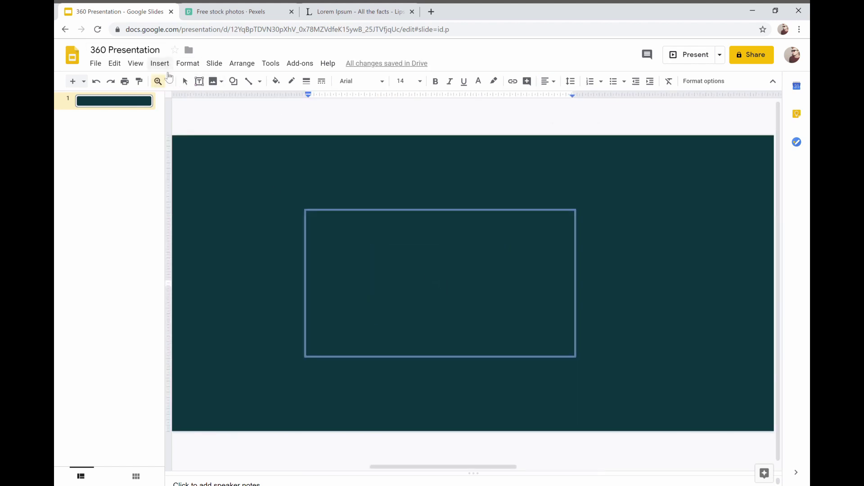
{"action": "left_click", "coordinate": [200, 82]}
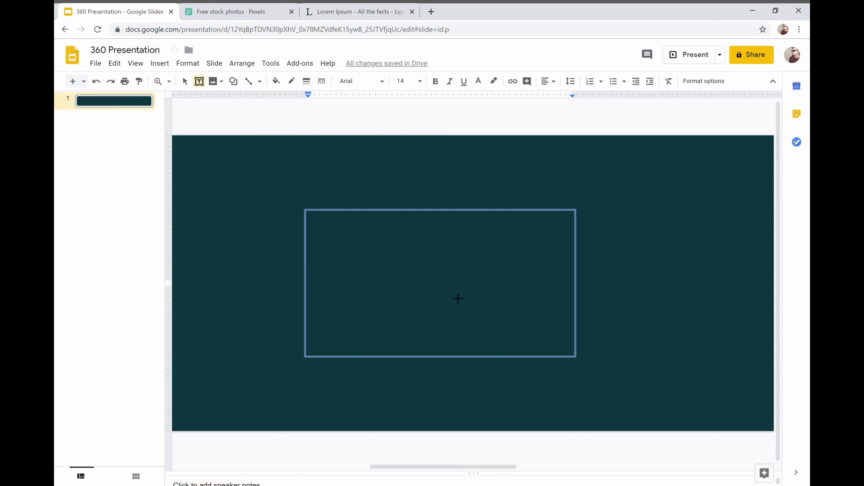
{"action": "type", "text": "Pre"}
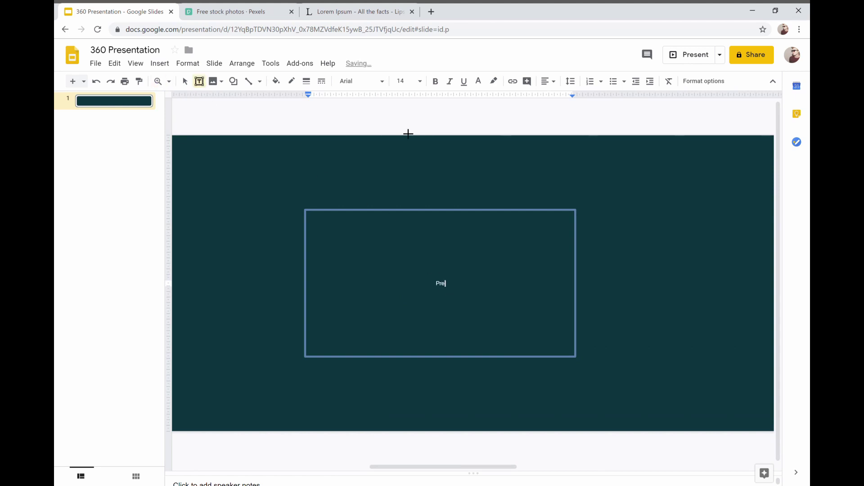
{"action": "type", "text": "sentation"}
Format 'Presentation' in Comfortaa at size 60, then deselect it.
{"action": "left_click", "coordinate": [376, 81]}
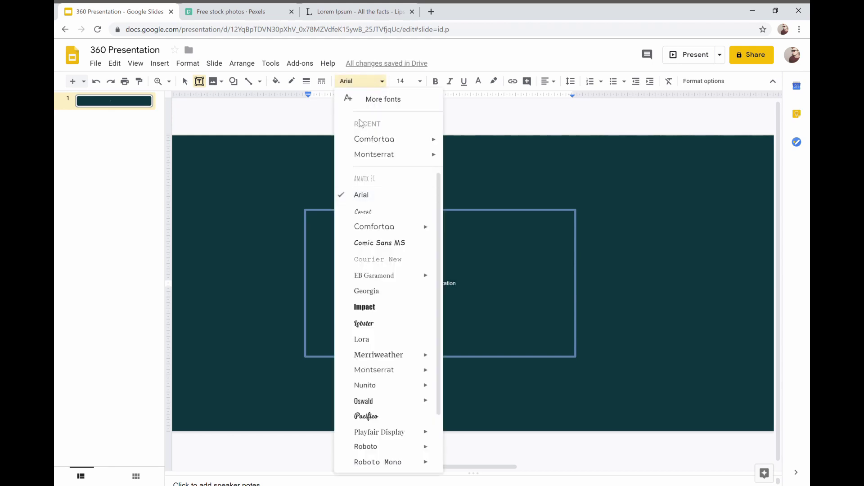
{"action": "left_click", "coordinate": [374, 140]}
{"action": "left_click", "coordinate": [423, 82]}
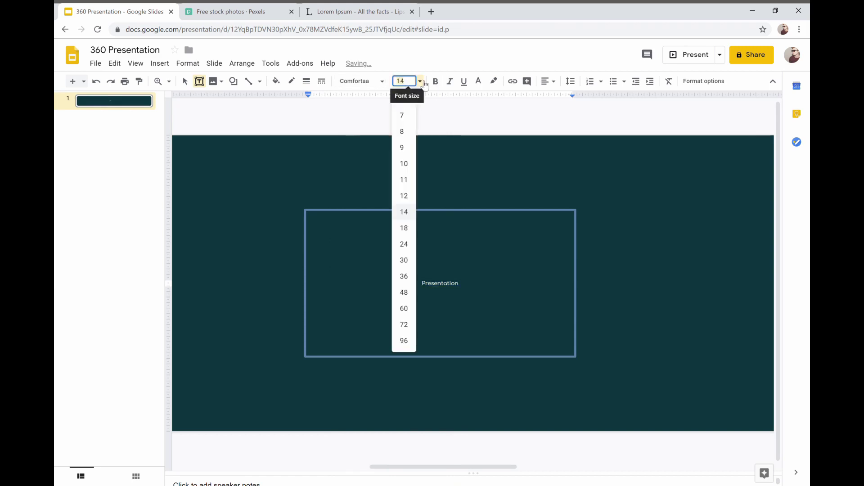
{"action": "left_click", "coordinate": [401, 309]}
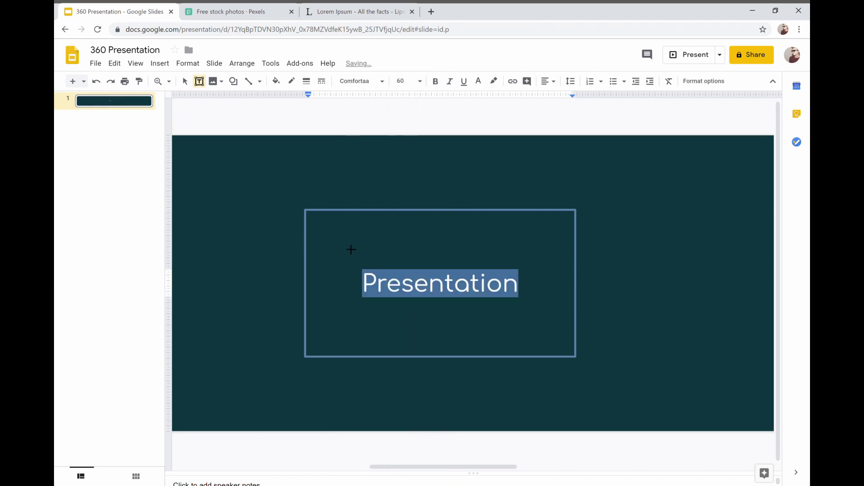
{"action": "left_click", "coordinate": [184, 81]}
{"action": "left_click", "coordinate": [358, 202]}
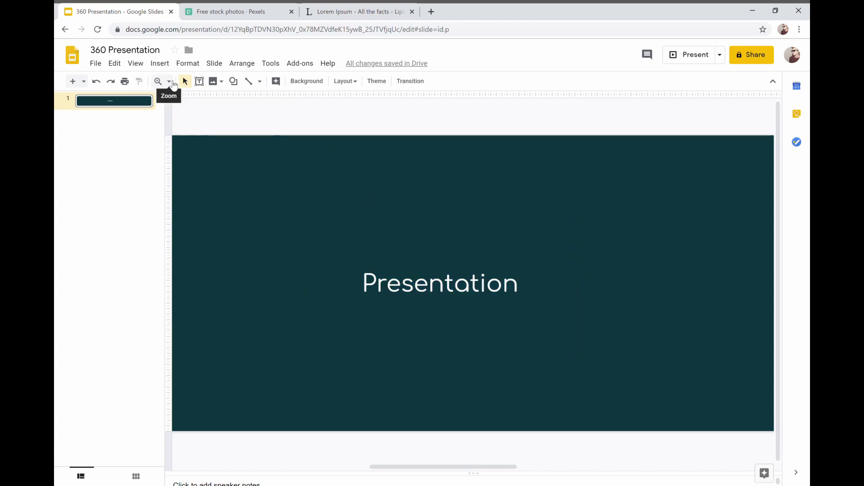
Fit the slide in view and drag the Presentation title to the banner's exact centre.
{"action": "left_click", "coordinate": [168, 81]}
{"action": "left_click", "coordinate": [198, 102]}
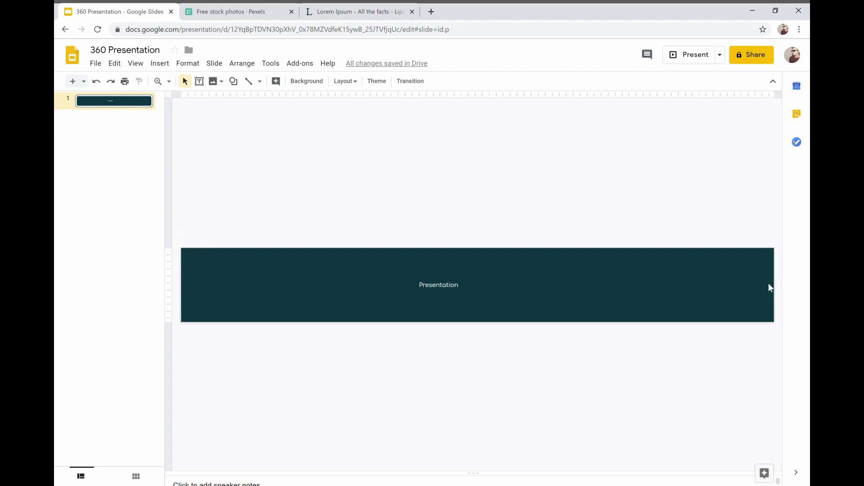
{"action": "left_click", "coordinate": [447, 282]}
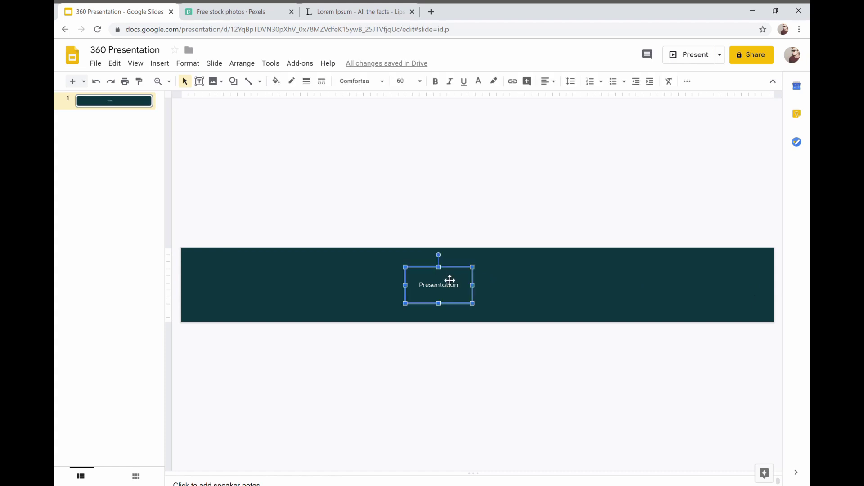
{"action": "left_click_drag", "start_coordinate": [451, 267], "coordinate": [491, 268]}
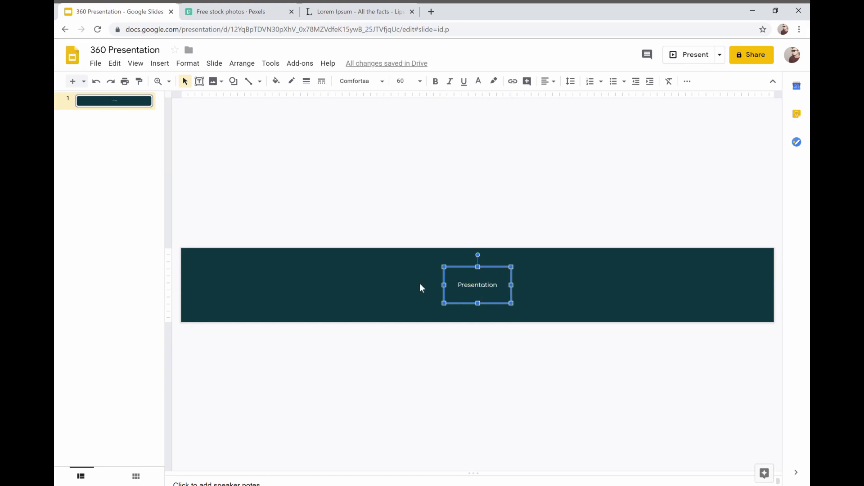
{"action": "left_click", "coordinate": [492, 231]}
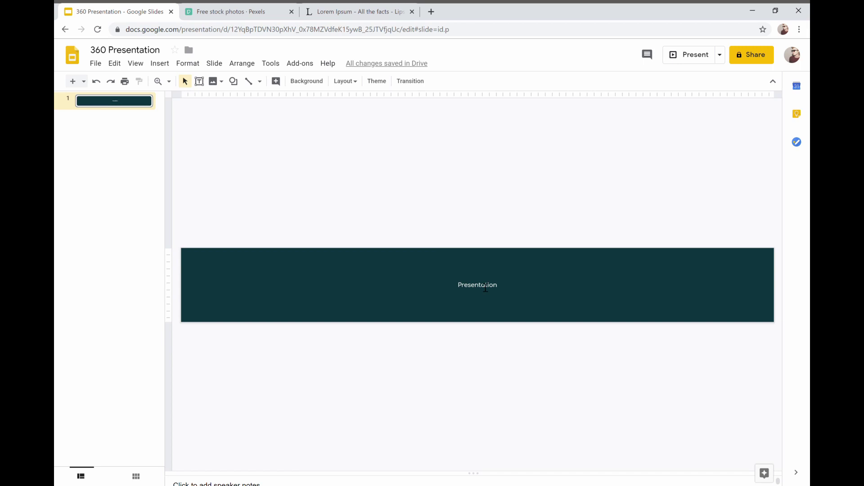
{"action": "left_click", "coordinate": [443, 257]}
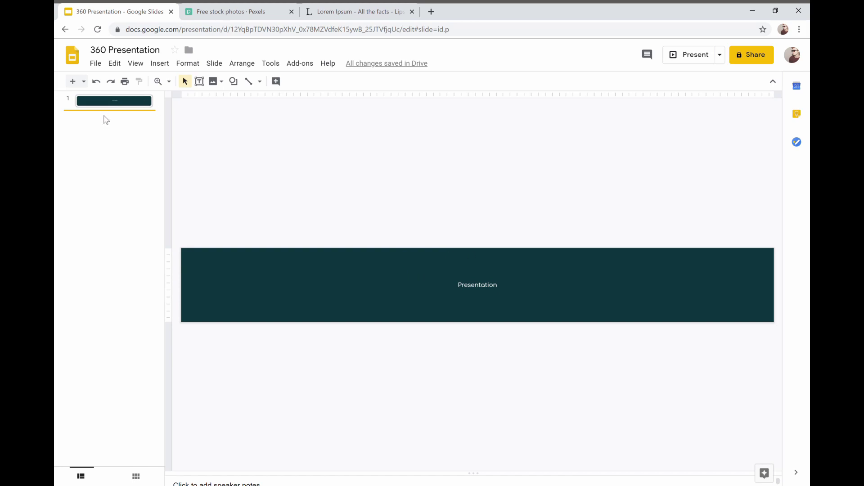
Duplicate slide 1 and delete the Presentation title from the copy.
{"action": "left_click", "coordinate": [110, 102]}
{"action": "right_click", "coordinate": [102, 102]}
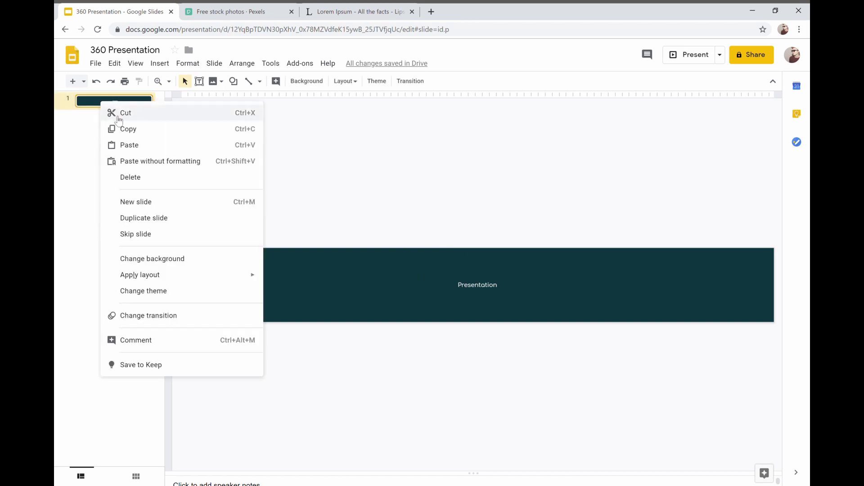
{"action": "left_click", "coordinate": [144, 218]}
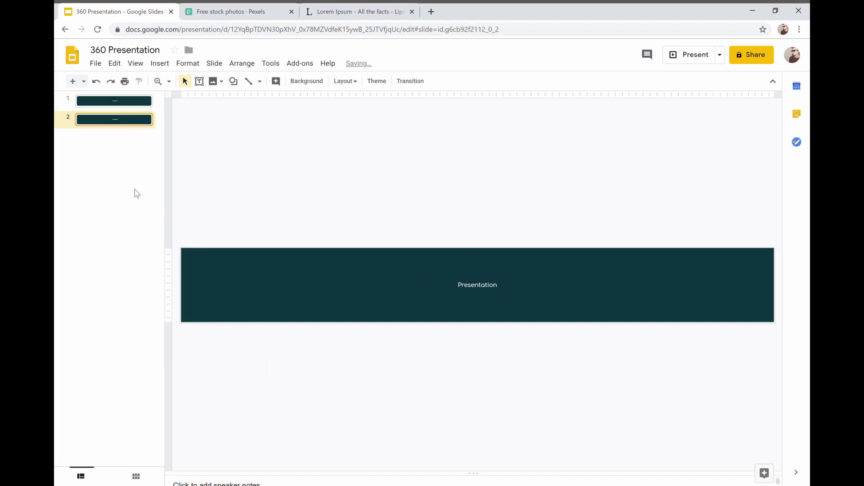
{"action": "left_click", "coordinate": [472, 286]}
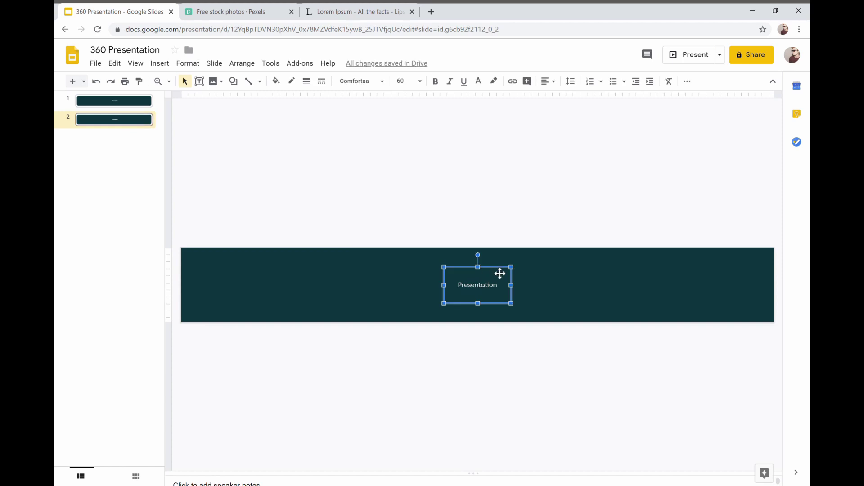
{"action": "key", "text": "Delete"}
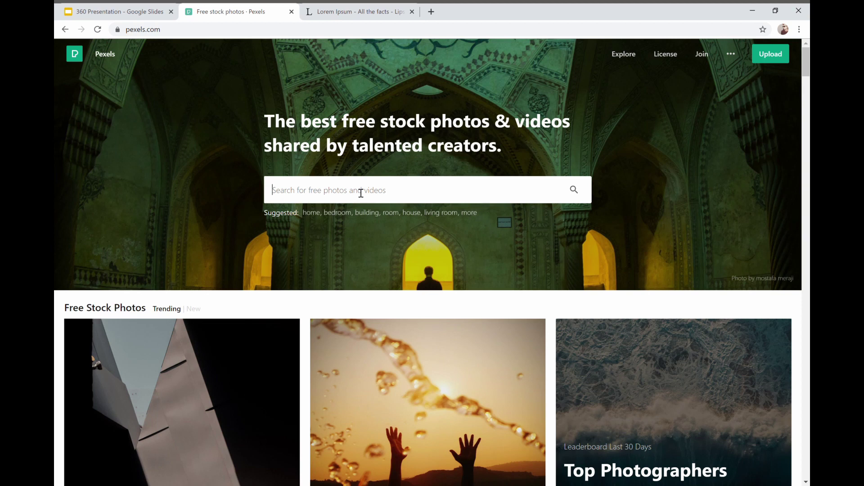
Search Pexels for 'real estate' and download the aerial three-houses photo.
{"action": "left_click", "coordinate": [321, 215]}
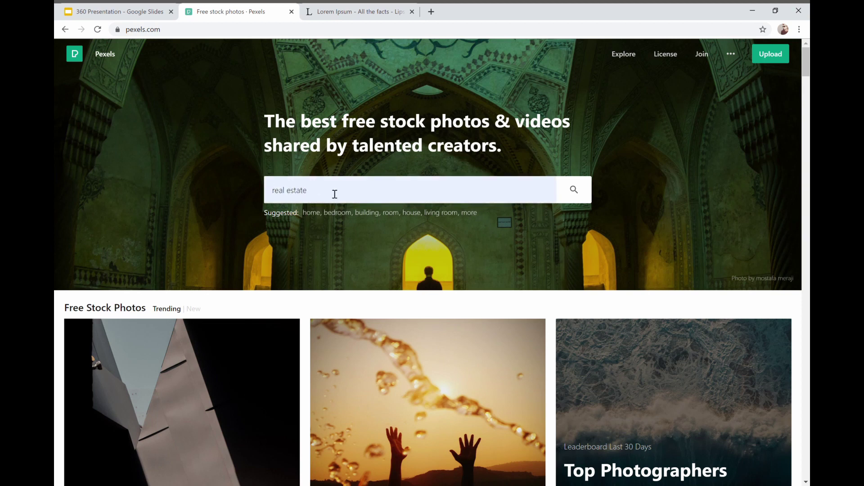
{"action": "left_click", "coordinate": [584, 196]}
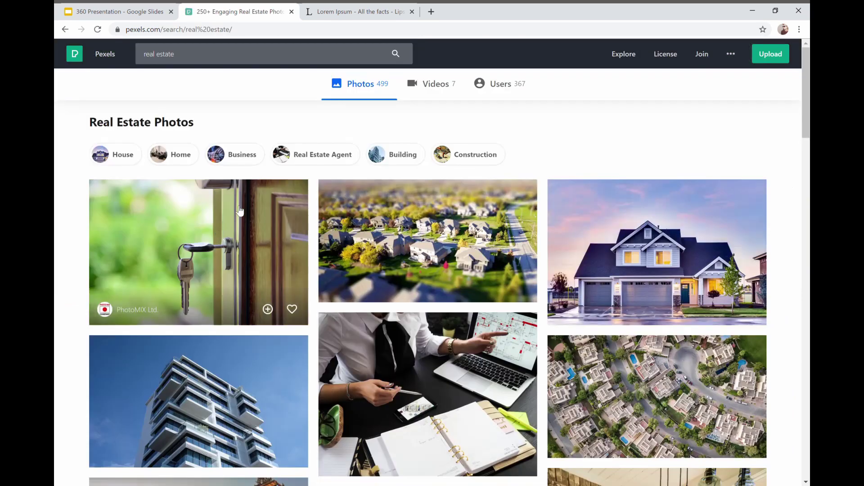
{"action": "scroll", "coordinate": [619, 243], "scroll_direction": "down", "scroll_amount": 10}
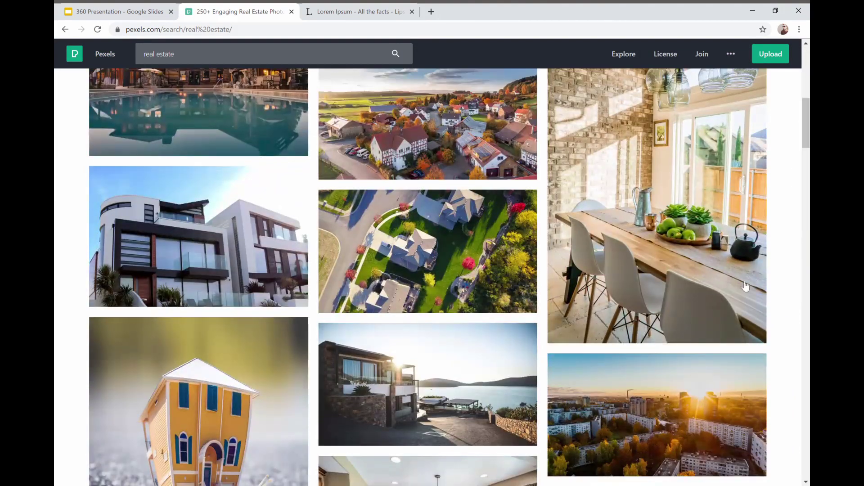
{"action": "left_click", "coordinate": [411, 247]}
{"action": "left_click", "coordinate": [672, 63]}
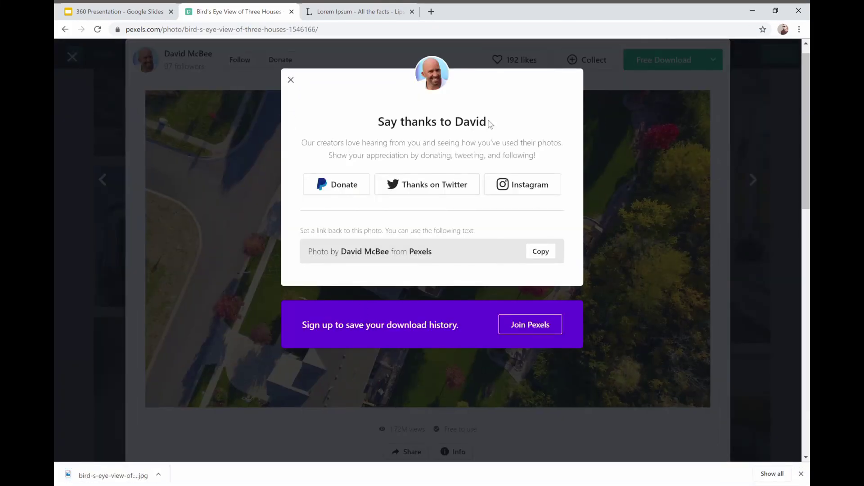
{"action": "left_click", "coordinate": [292, 80]}
{"action": "left_click", "coordinate": [84, 58]}
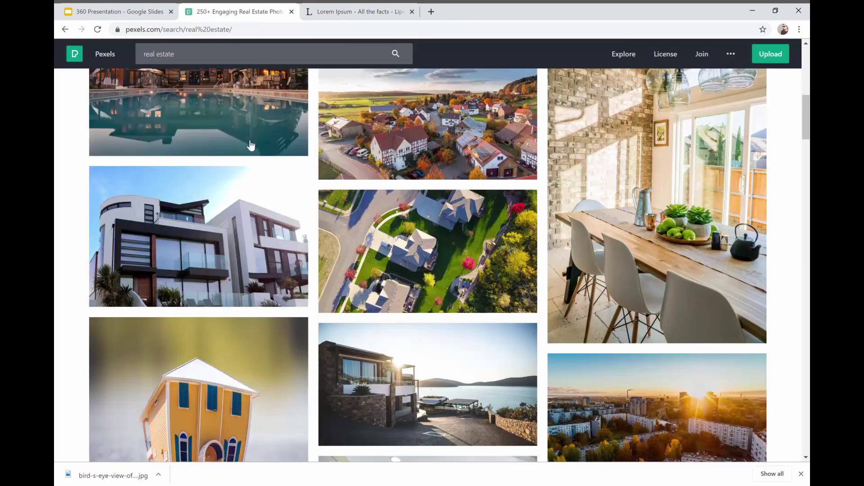
Download the stone house with driveway photo.
{"action": "scroll", "coordinate": [432, 220], "scroll_direction": "down", "scroll_amount": 15}
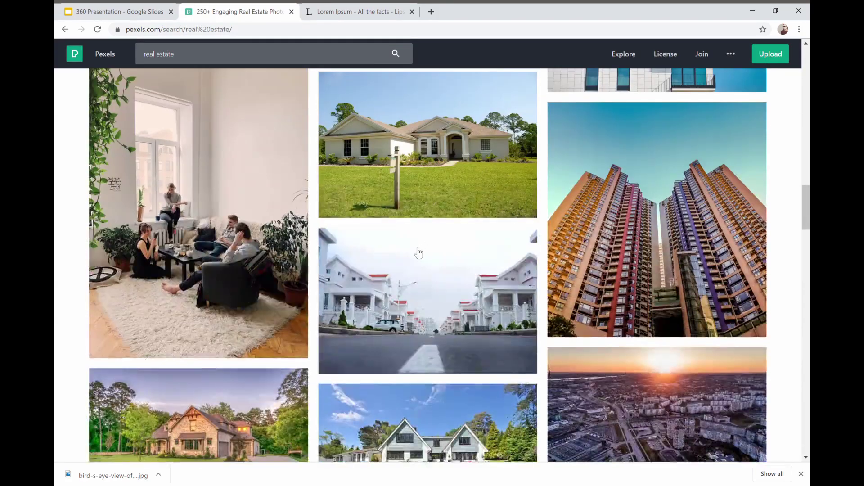
{"action": "scroll", "coordinate": [416, 259], "scroll_direction": "down", "scroll_amount": 5}
{"action": "left_click", "coordinate": [209, 179]}
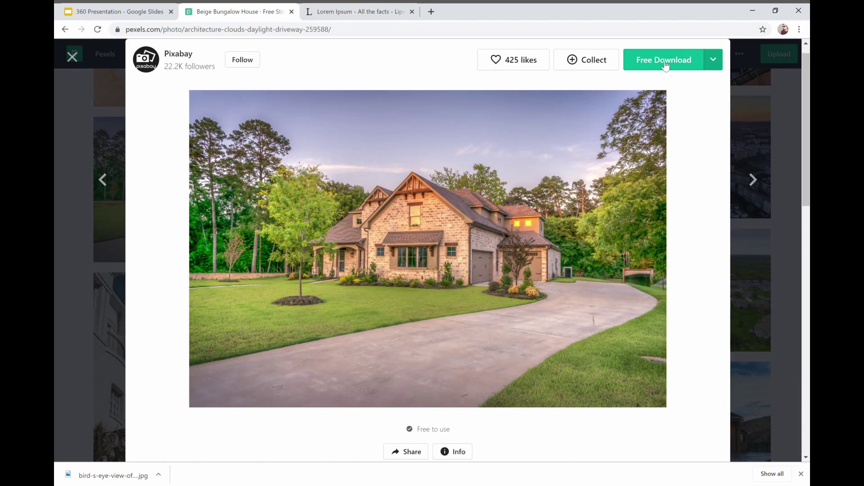
{"action": "left_click", "coordinate": [666, 65]}
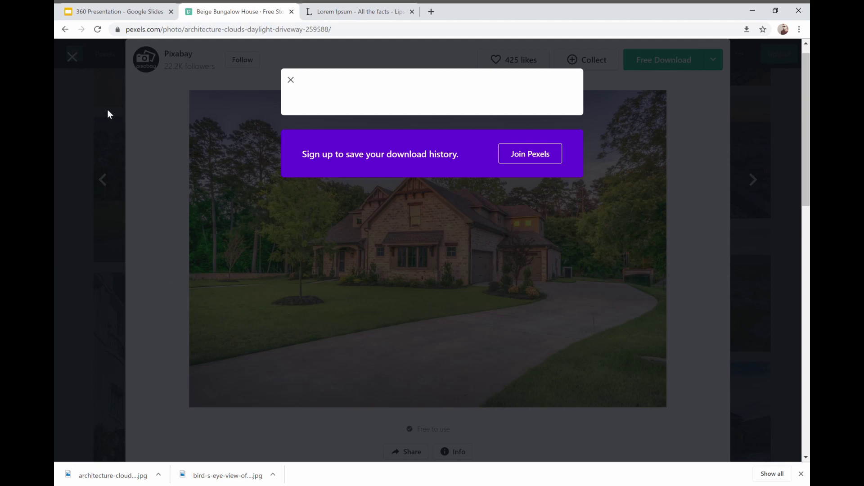
{"action": "left_click", "coordinate": [107, 109]}
{"action": "scroll", "coordinate": [373, 211], "scroll_direction": "up", "scroll_amount": 1}
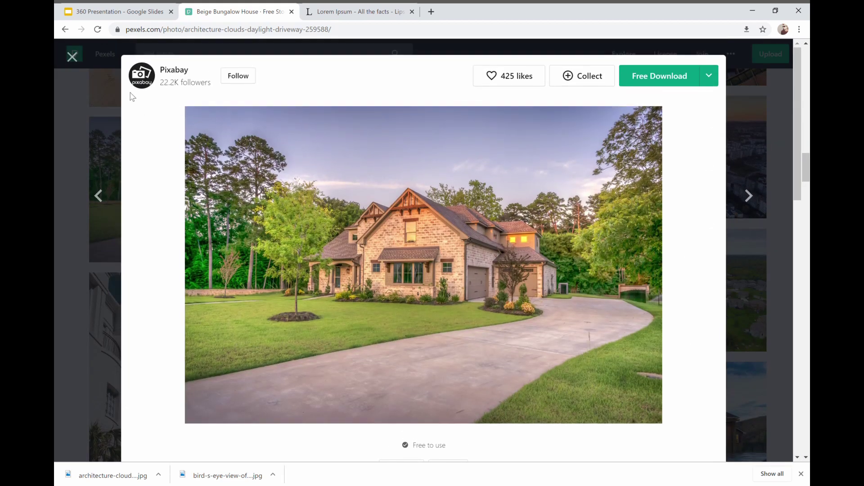
{"action": "left_click", "coordinate": [73, 56]}
Download the dining room photo with the round wooden dining set.
{"action": "scroll", "coordinate": [425, 215], "scroll_direction": "down", "scroll_amount": 5}
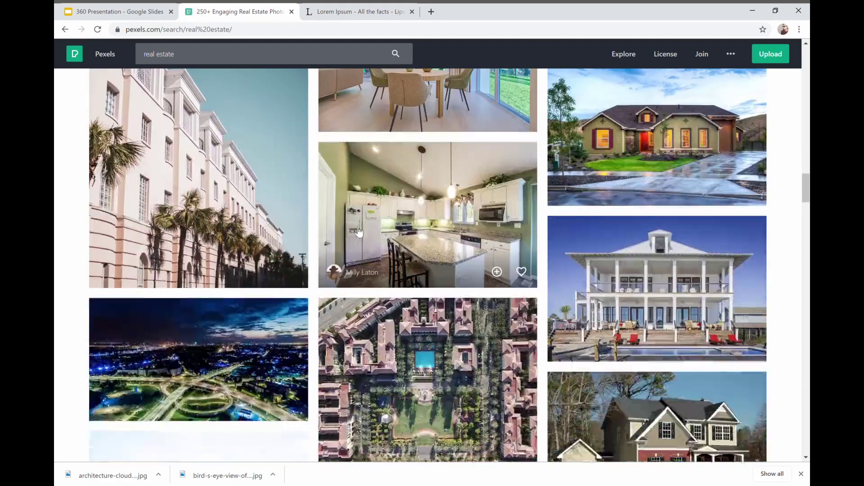
{"action": "left_click", "coordinate": [425, 215]}
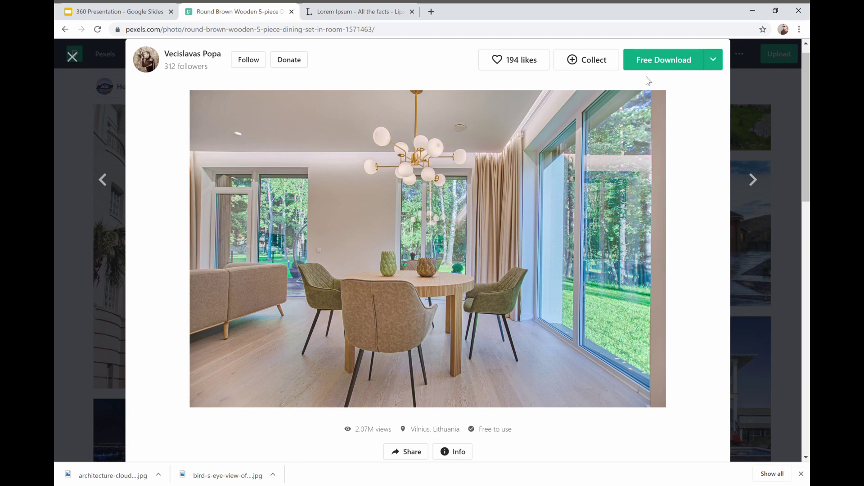
{"action": "left_click", "coordinate": [650, 71]}
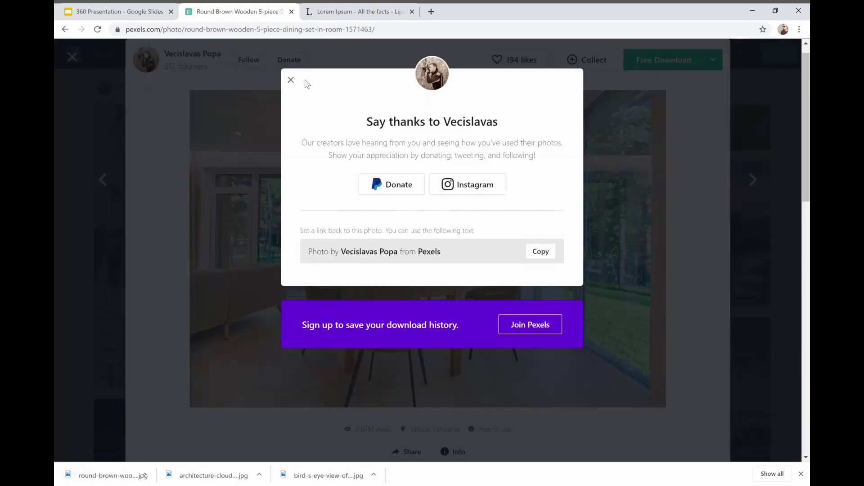
{"action": "left_click", "coordinate": [291, 80]}
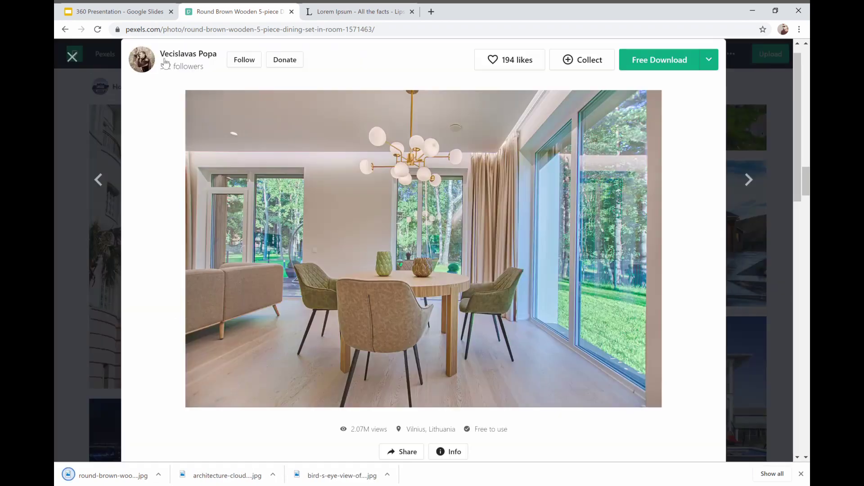
{"action": "left_click", "coordinate": [76, 55]}
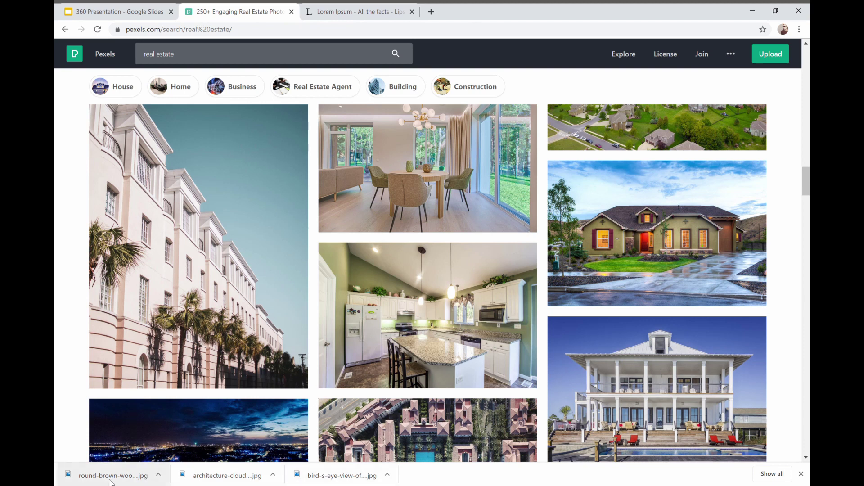
Drag the aerial houses photo onto slide 2, enlarge it and set it at the left end.
{"action": "left_click", "coordinate": [107, 6]}
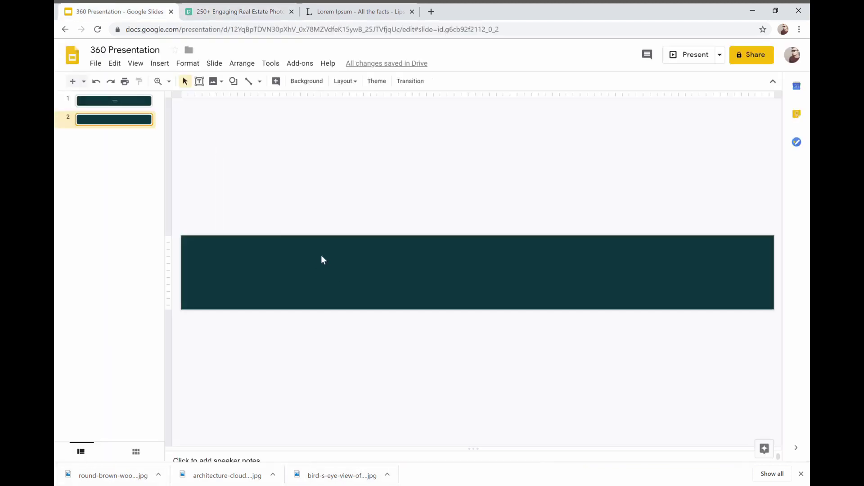
{"action": "left_click", "coordinate": [128, 156]}
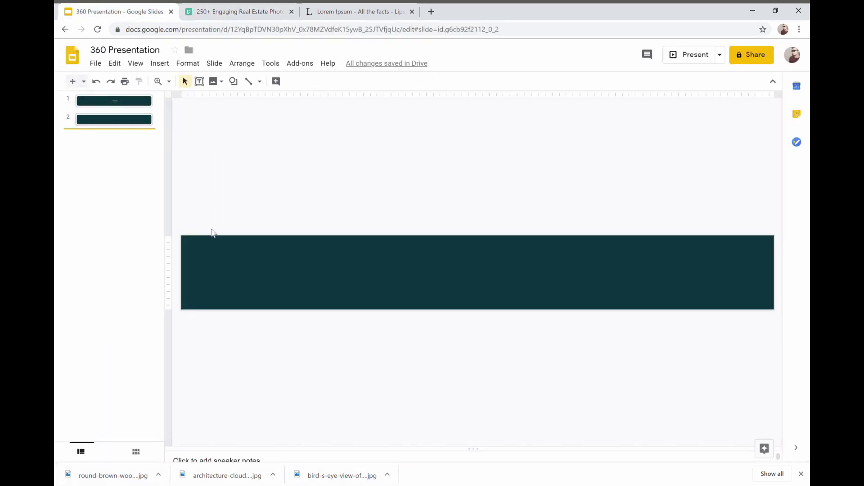
{"action": "left_click", "coordinate": [160, 63]}
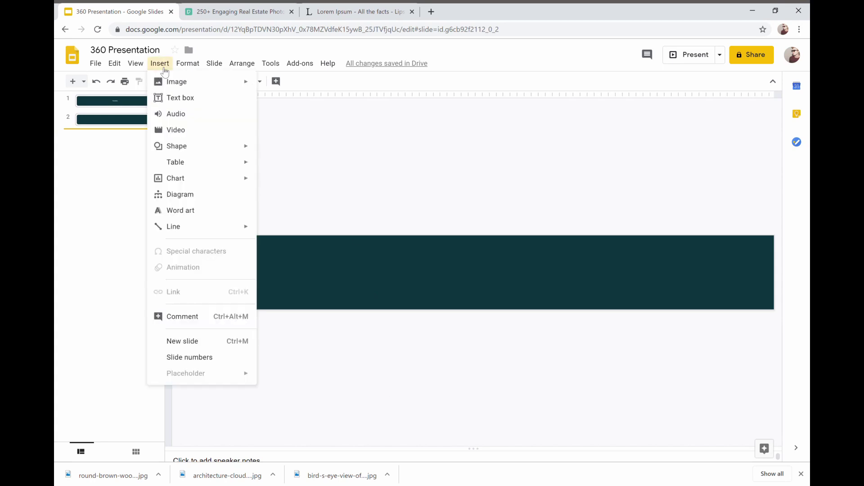
{"action": "mouse_move", "coordinate": [205, 82]}
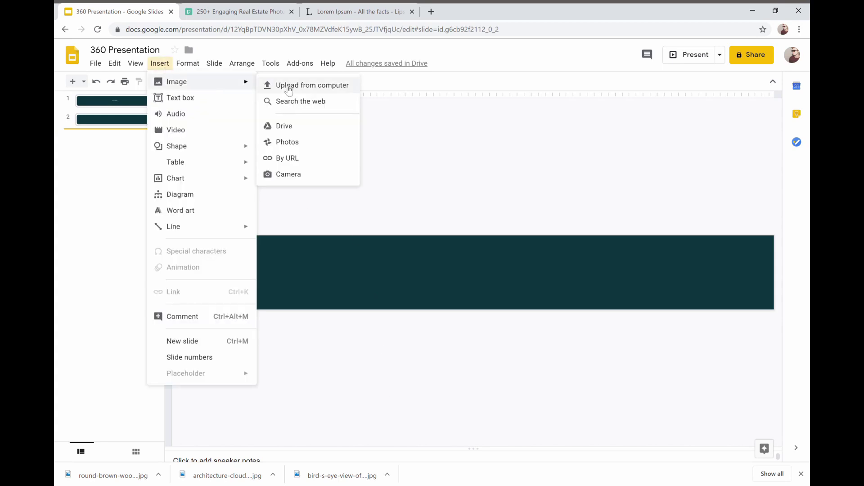
{"action": "left_click", "coordinate": [423, 130]}
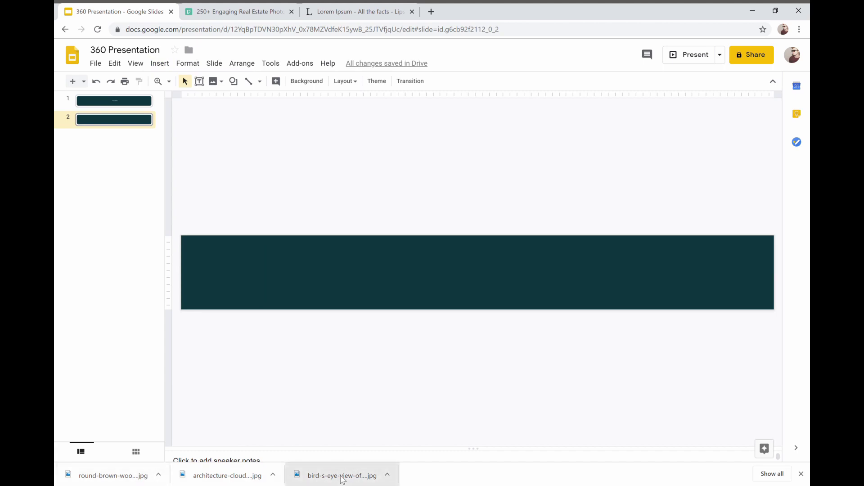
{"action": "left_click_drag", "start_coordinate": [344, 481], "coordinate": [258, 267]}
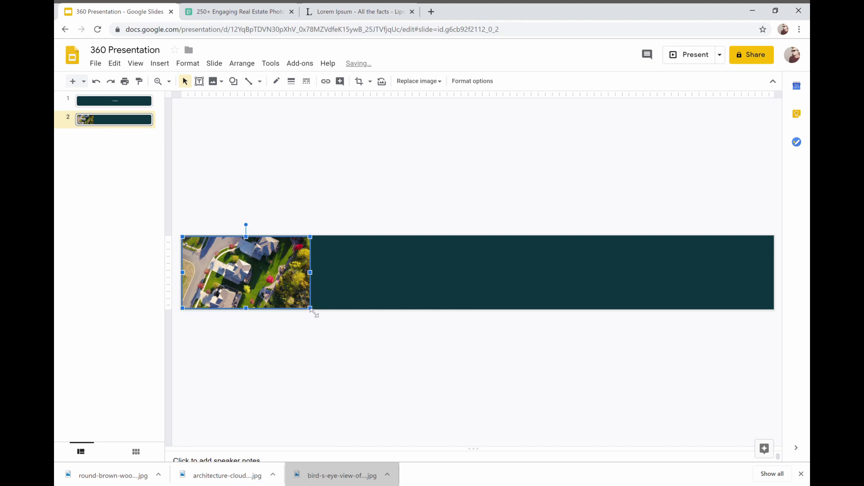
{"action": "left_click_drag", "start_coordinate": [311, 310], "coordinate": [406, 342]}
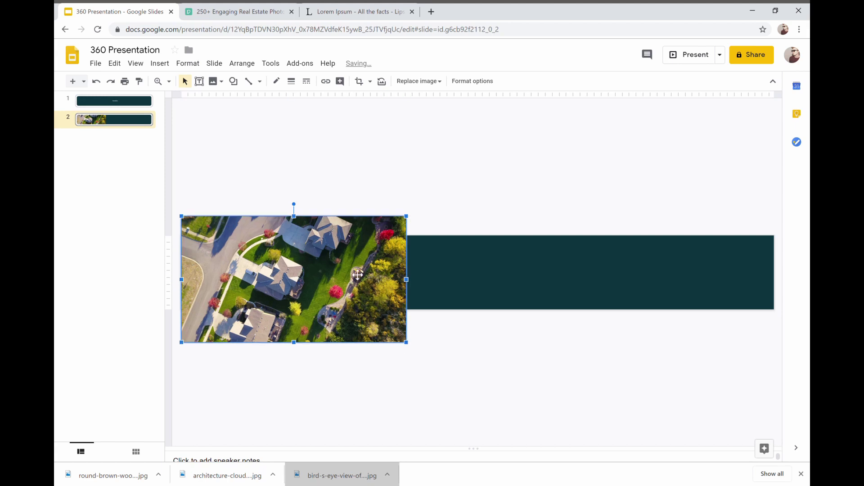
{"action": "mouse_move", "coordinate": [299, 274]}
{"action": "left_mouse_down"}
{"action": "mouse_move", "coordinate": [326, 279]}
{"action": "mouse_move", "coordinate": [293, 272]}
{"action": "left_mouse_up"}
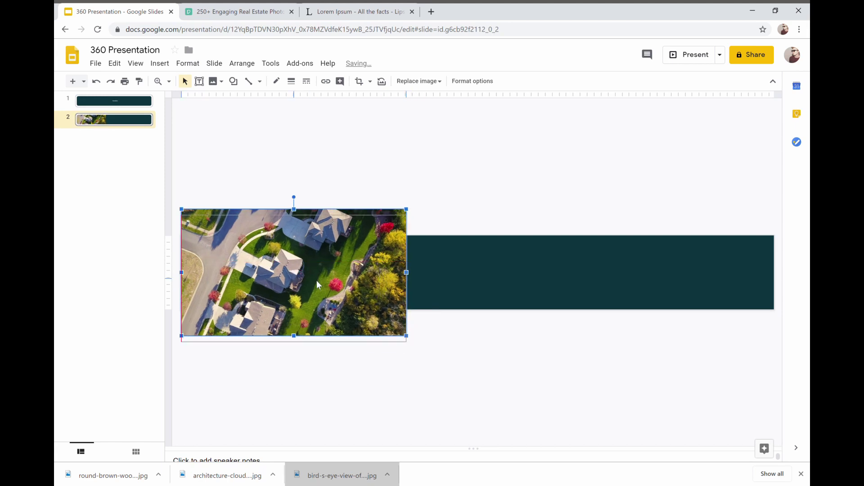
{"action": "key", "text": "Down"}
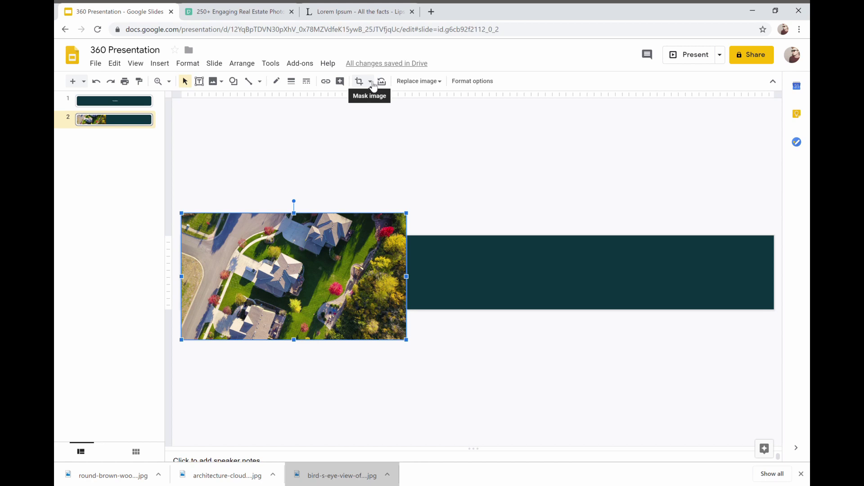
Mask the aerial photo into a parallelogram, enlarge it and shift it left.
{"action": "left_click", "coordinate": [375, 84]}
{"action": "mouse_move", "coordinate": [417, 101]}
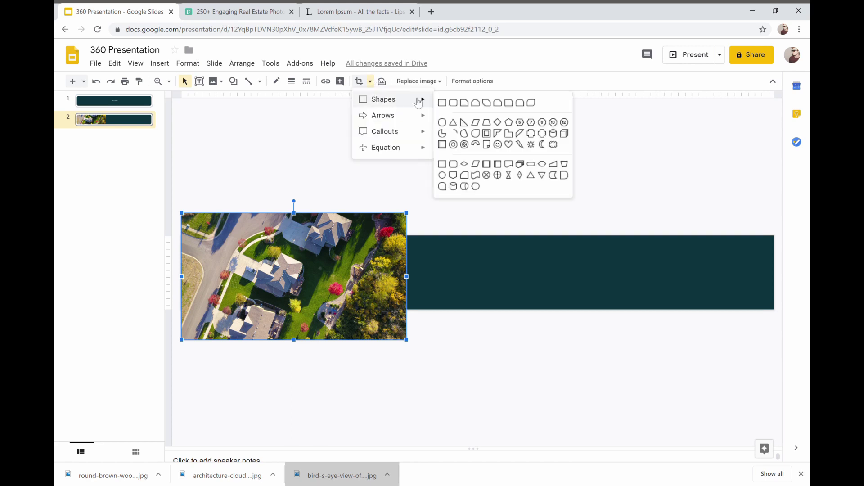
{"action": "left_click", "coordinate": [477, 123]}
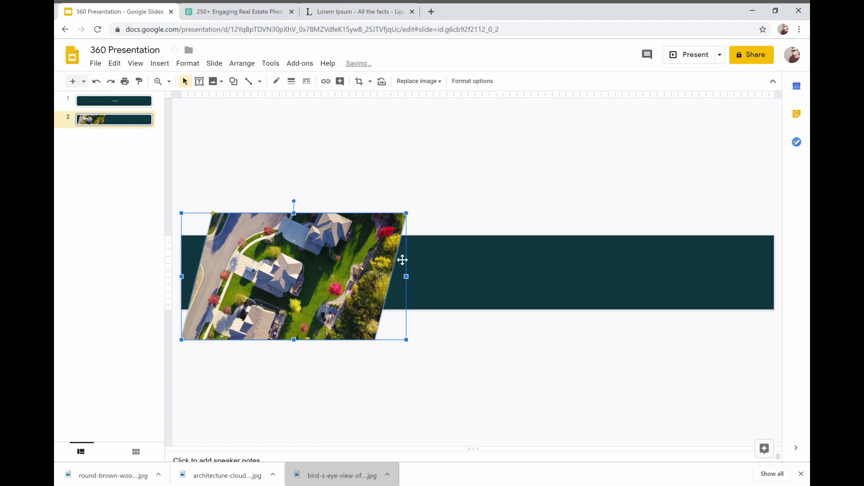
{"action": "left_click_drag", "start_coordinate": [406, 213], "coordinate": [423, 227]}
{"action": "left_click_drag", "start_coordinate": [357, 253], "coordinate": [333, 255]}
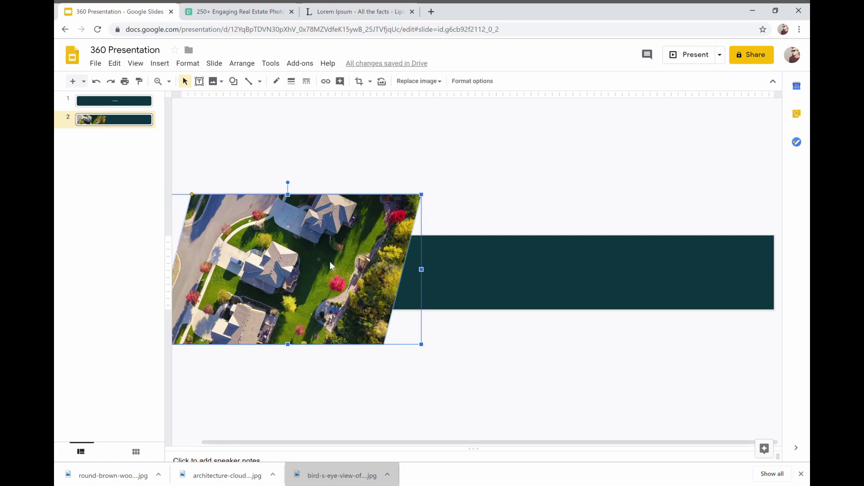
{"action": "left_click", "coordinate": [470, 332]}
{"action": "left_click", "coordinate": [300, 271]}
Crop the photo's top and bottom to the dark band and move it to the band's left end.
{"action": "double_click", "coordinate": [297, 258]}
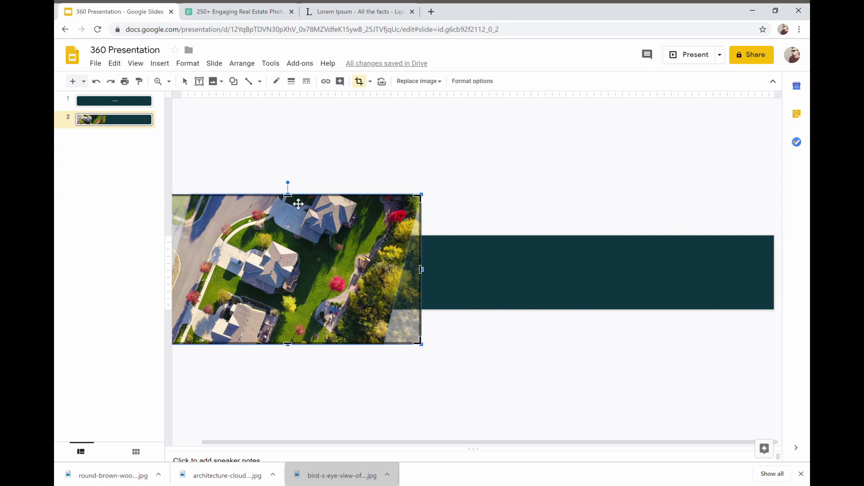
{"action": "left_click_drag", "start_coordinate": [295, 224], "coordinate": [292, 241]}
{"action": "left_click_drag", "start_coordinate": [292, 348], "coordinate": [354, 283]}
{"action": "key", "text": "Return"}
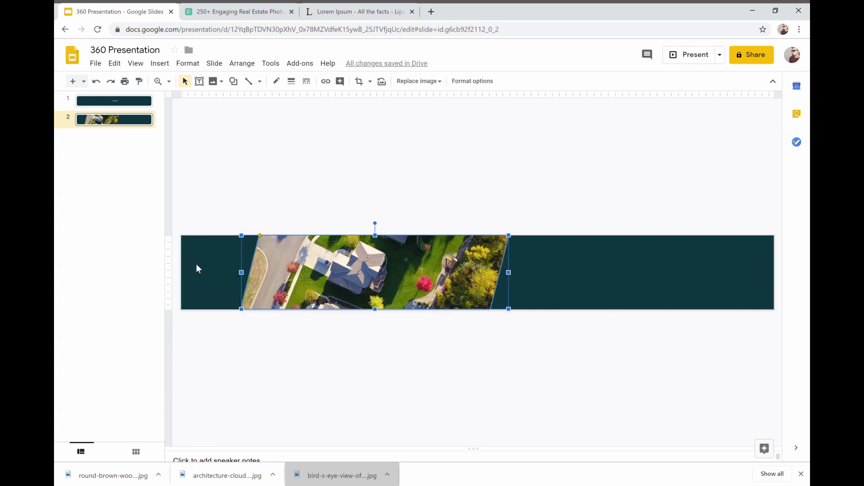
{"action": "left_click_drag", "start_coordinate": [338, 289], "coordinate": [258, 291]}
Shrink the parallelogram photo from its corner and crop its bottom to the band's bottom edge.
{"action": "left_click", "coordinate": [350, 207]}
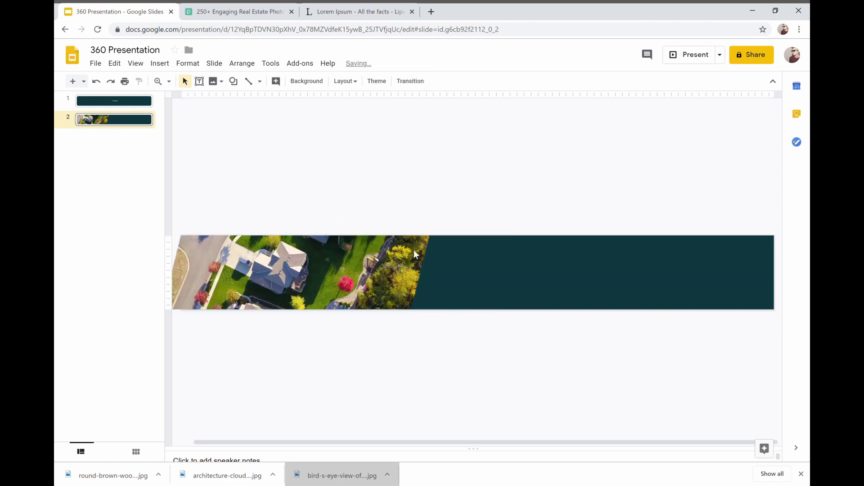
{"action": "left_click", "coordinate": [309, 287]}
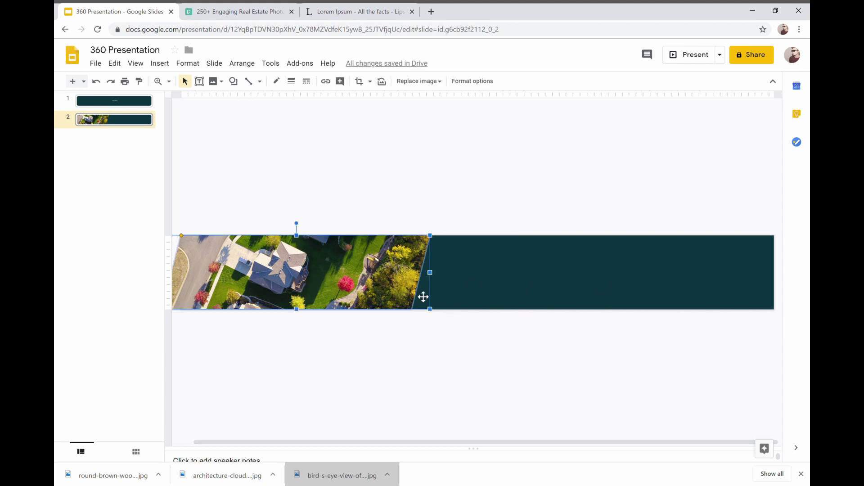
{"action": "left_click_drag", "start_coordinate": [430, 310], "coordinate": [403, 303]}
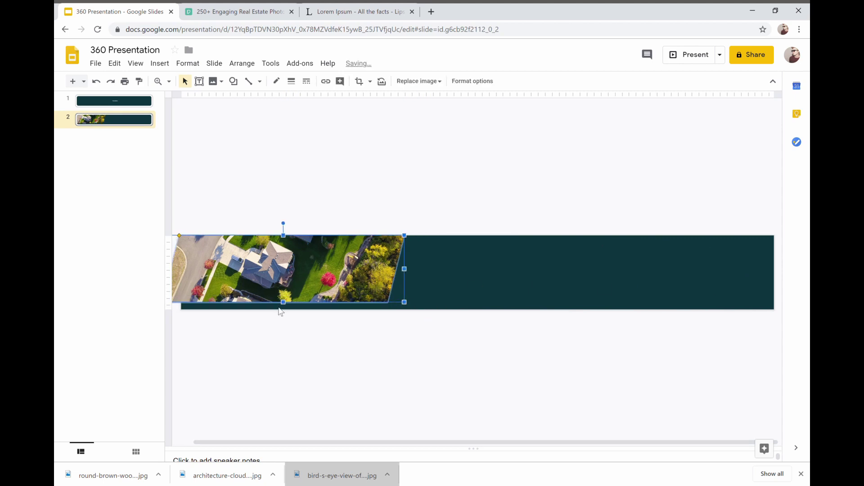
{"action": "double_click", "coordinate": [291, 283]}
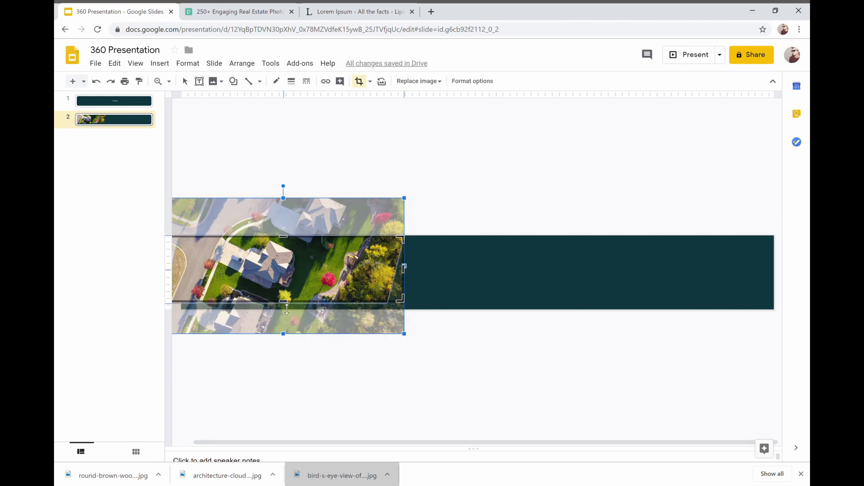
{"action": "left_click_drag", "start_coordinate": [287, 309], "coordinate": [287, 311]}
{"action": "left_click", "coordinate": [497, 225]}
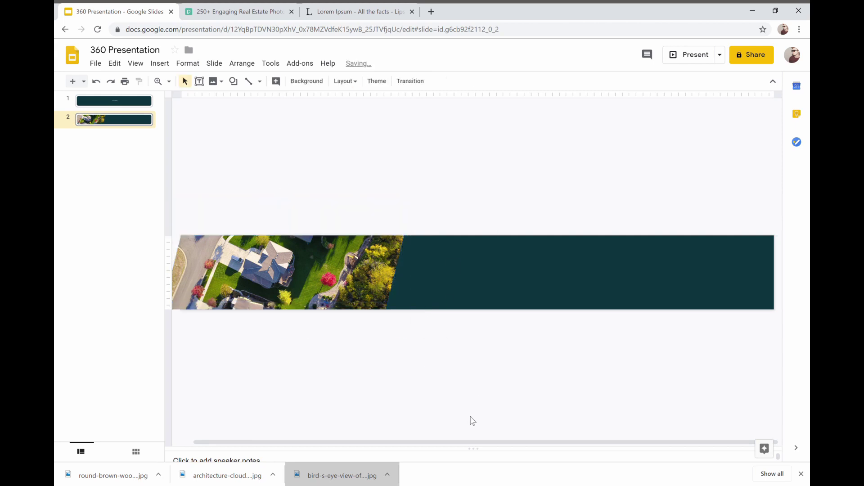
{"action": "left_click", "coordinate": [229, 295]}
{"action": "left_click", "coordinate": [283, 181]}
Duplicate the aerial-houses photo twice so three tiles sit side by side along the band.
{"action": "left_click", "coordinate": [317, 263]}
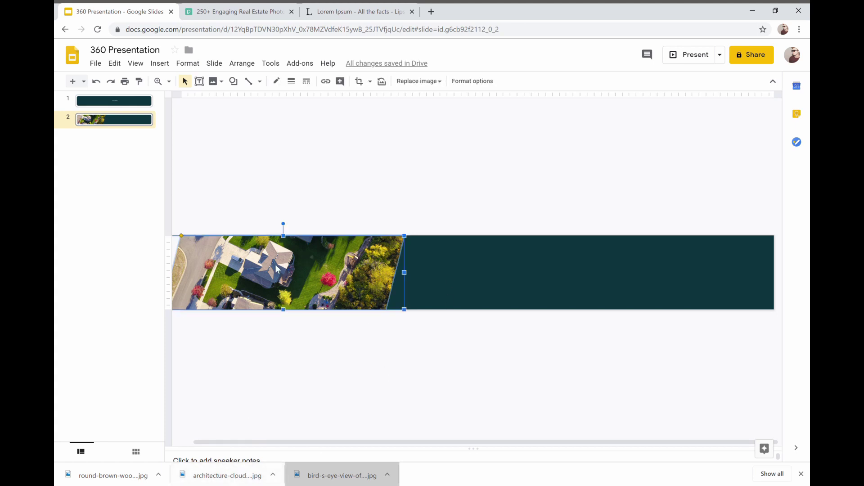
{"action": "left_click_drag", "start_coordinate": [274, 274], "coordinate": [484, 273]}
{"action": "left_click", "coordinate": [523, 354]}
{"action": "left_click", "coordinate": [474, 260]}
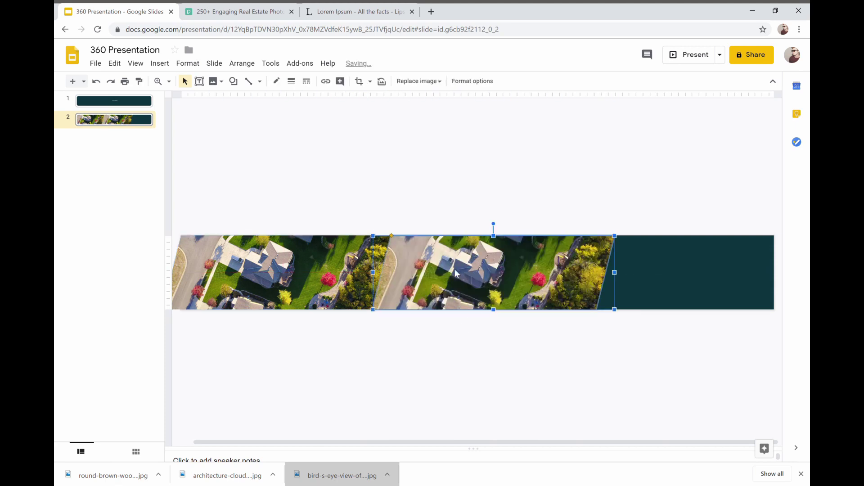
{"action": "left_click_drag", "start_coordinate": [455, 268], "coordinate": [626, 267]}
{"action": "key", "text": "Escape"}
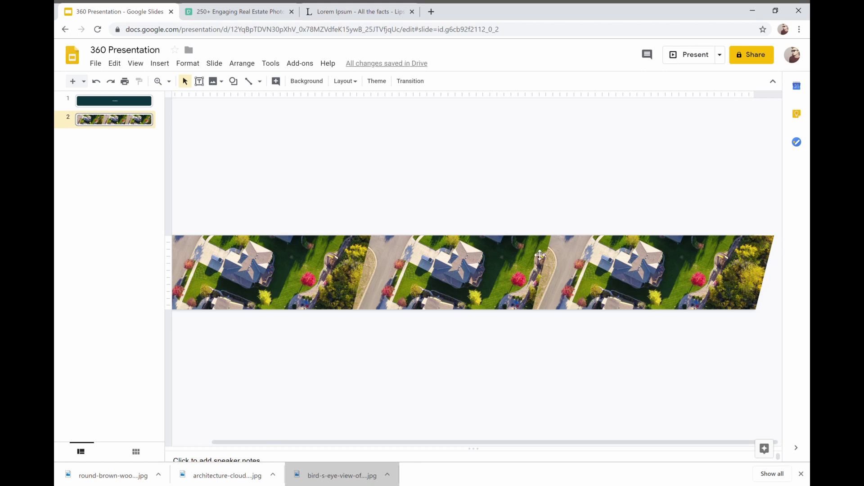
{"action": "left_click", "coordinate": [322, 279]}
{"action": "left_click", "coordinate": [621, 295]}
{"action": "left_click", "coordinate": [437, 270]}
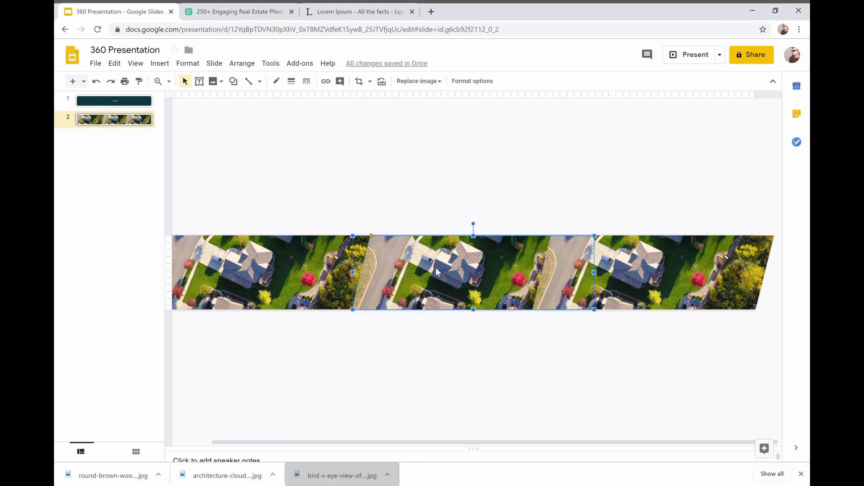
Send the middle tile to the back and shift the right tile to fill the band's end.
{"action": "right_click", "coordinate": [438, 271]}
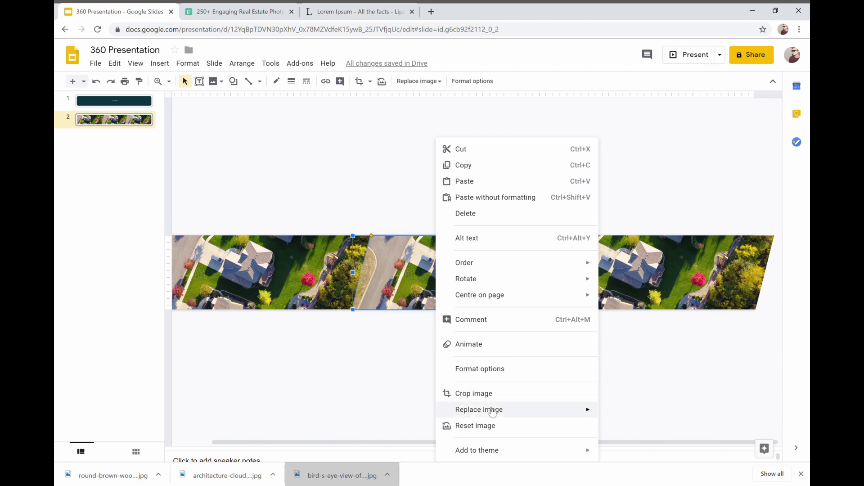
{"action": "mouse_move", "coordinate": [515, 269]}
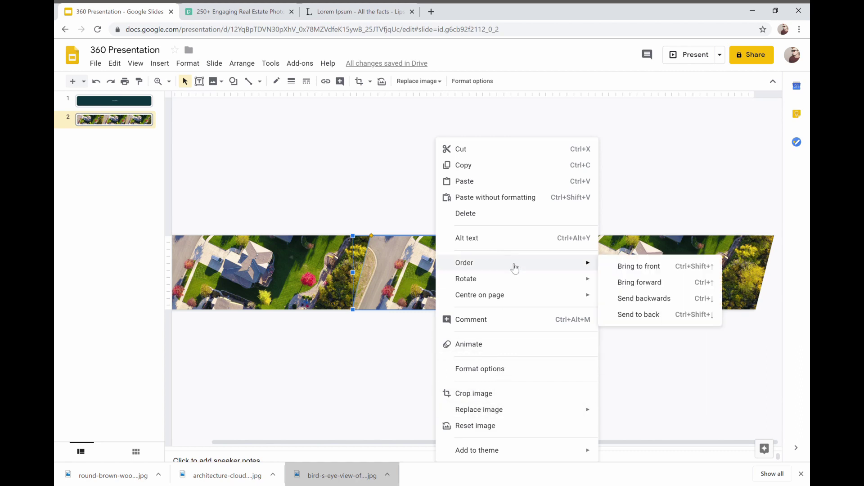
{"action": "left_click", "coordinate": [645, 315]}
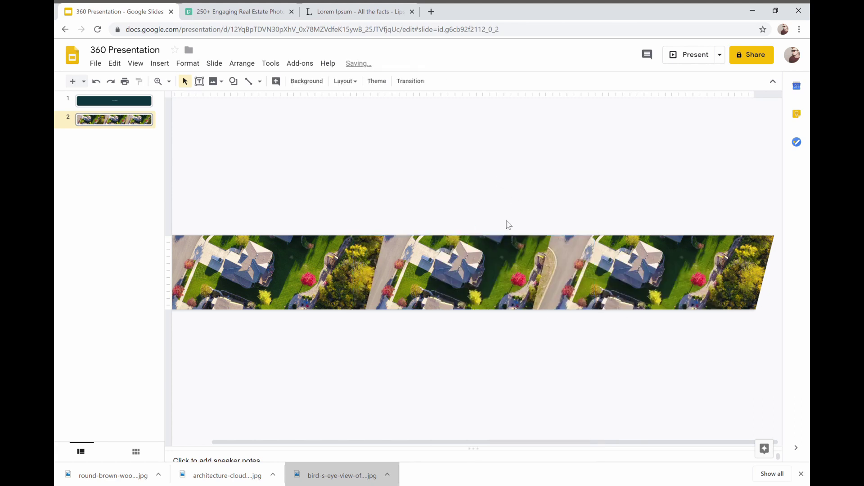
{"action": "left_click", "coordinate": [669, 259]}
{"action": "left_click_drag", "start_coordinate": [669, 258], "coordinate": [620, 280]}
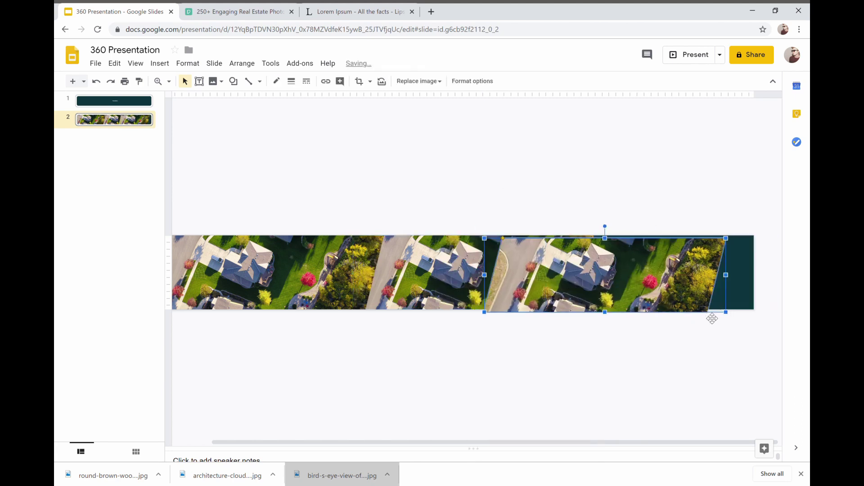
{"action": "left_click_drag", "start_coordinate": [673, 287], "coordinate": [710, 312]}
{"action": "left_click", "coordinate": [709, 316]}
Move the leftmost tile slightly right to close the gap.
{"action": "left_click", "coordinate": [338, 268]}
{"action": "left_click_drag", "start_coordinate": [364, 442], "coordinate": [328, 442]}
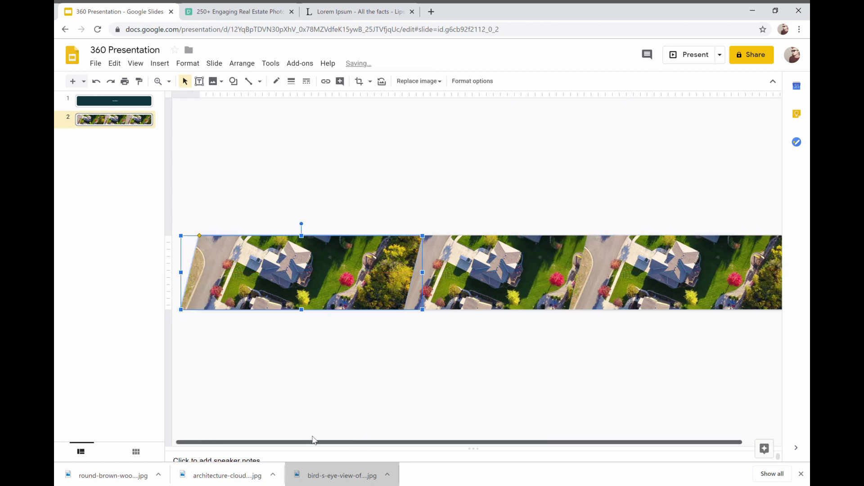
{"action": "left_click_drag", "start_coordinate": [267, 270], "coordinate": [281, 261]}
{"action": "key", "text": "Escape"}
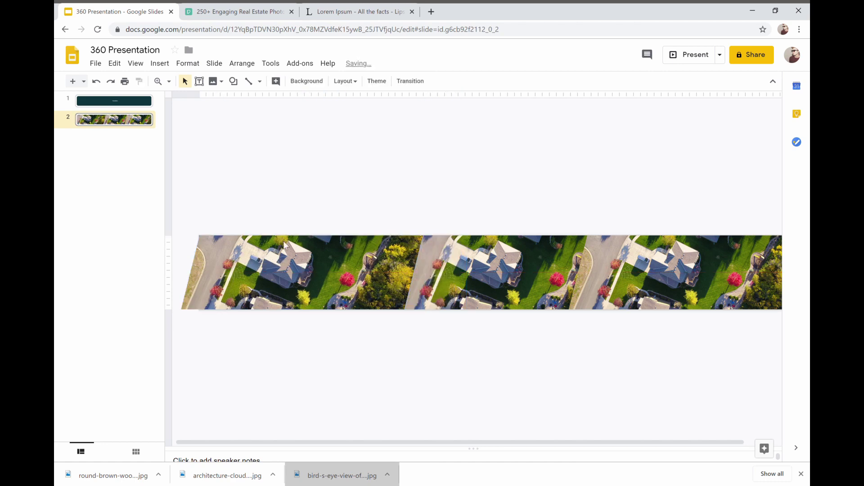
Check the three tiles' arrangement by selecting each one in turn.
{"action": "left_click", "coordinate": [671, 264]}
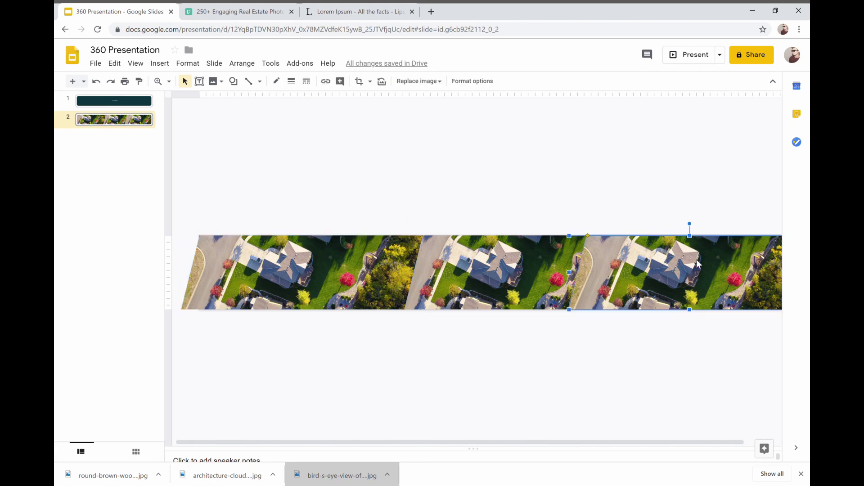
{"action": "left_click", "coordinate": [563, 195]}
{"action": "left_click", "coordinate": [486, 253]}
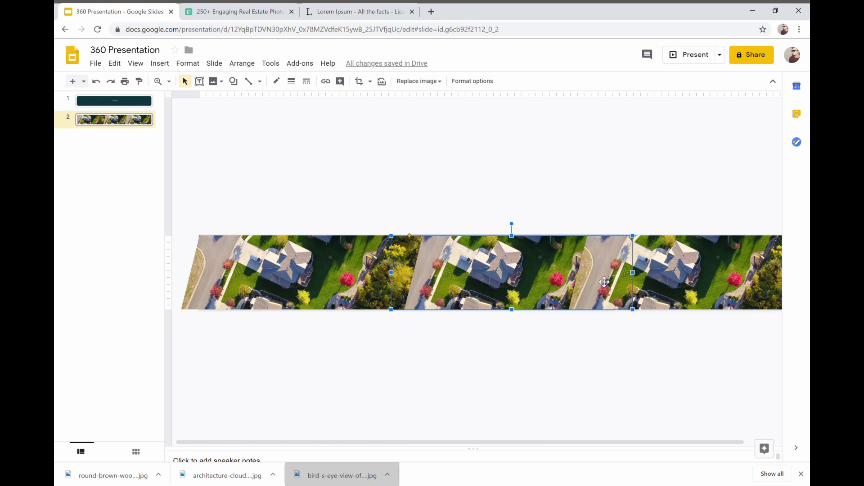
{"action": "left_click", "coordinate": [479, 232]}
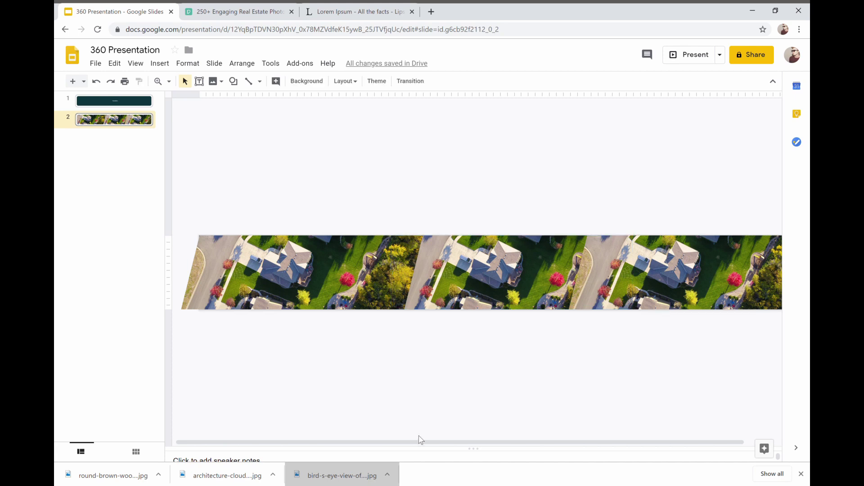
{"action": "left_click_drag", "start_coordinate": [423, 442], "coordinate": [453, 443]}
{"action": "left_click", "coordinate": [467, 299]}
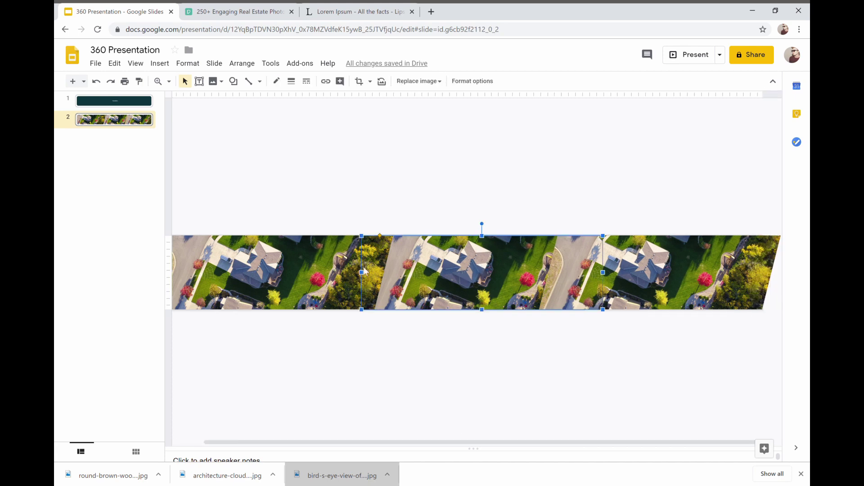
{"action": "key", "text": "shift+Tab"}
{"action": "key", "text": "Tab"}
{"action": "key", "text": "Tab"}
{"action": "key", "text": "Tab"}
{"action": "key", "text": "Tab"}
{"action": "key", "text": "Tab"}
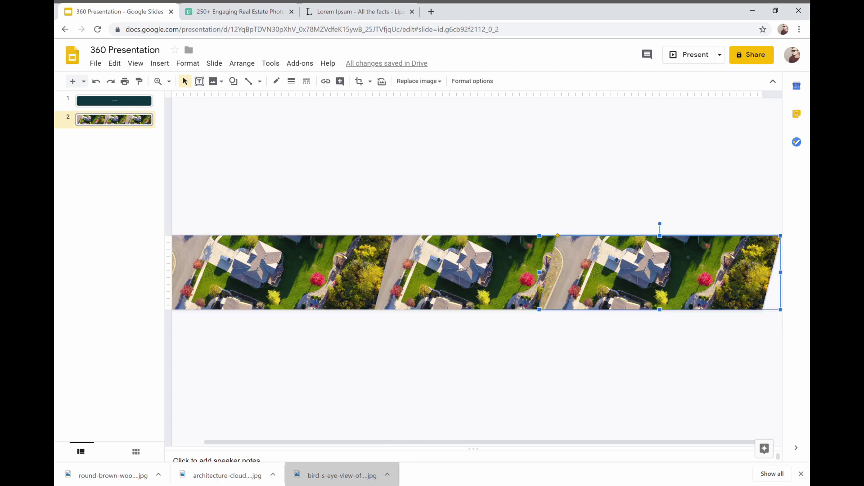
{"action": "key", "text": "Tab"}
{"action": "key", "text": "Tab"}
Replace the middle tile with the dining-room photo uploaded from the computer.
{"action": "right_click", "coordinate": [466, 263]}
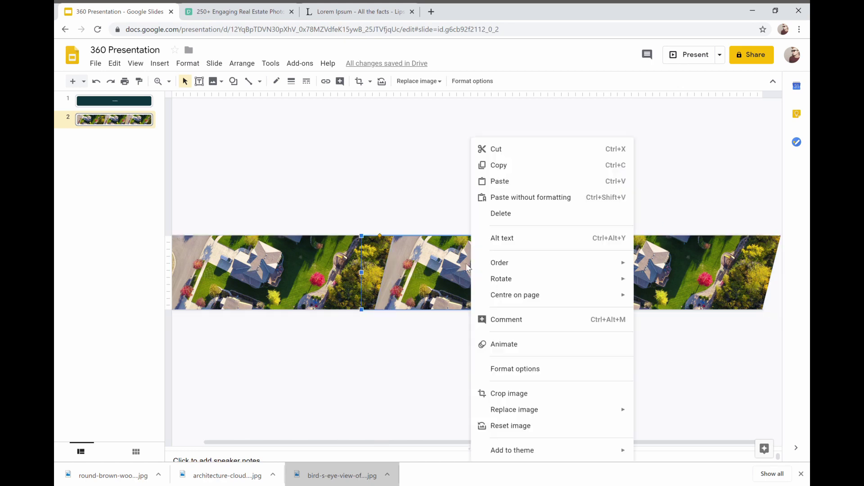
{"action": "mouse_move", "coordinate": [527, 415]}
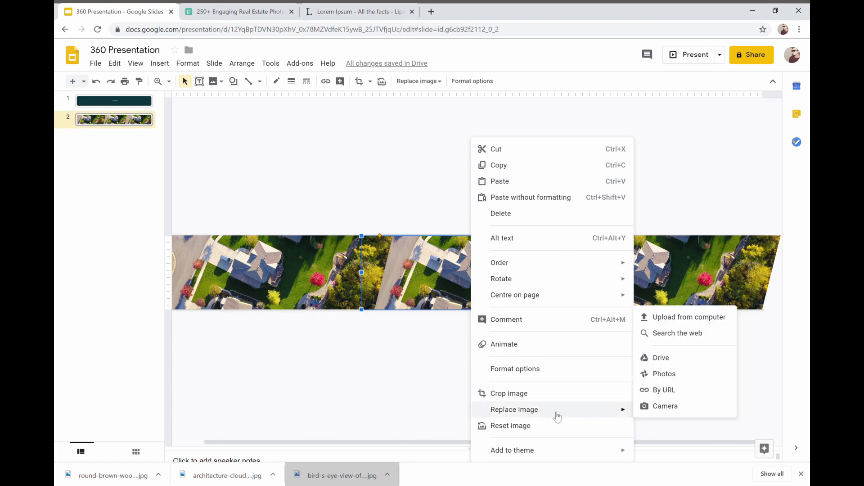
{"action": "left_click", "coordinate": [686, 325]}
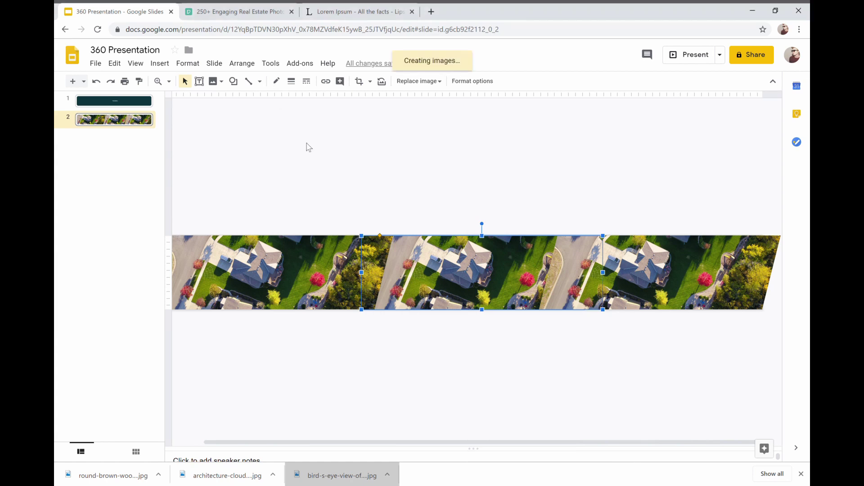
Crop the dining-room photo, shifting it up so the table sits centred, and apply.
{"action": "double_click", "coordinate": [463, 286]}
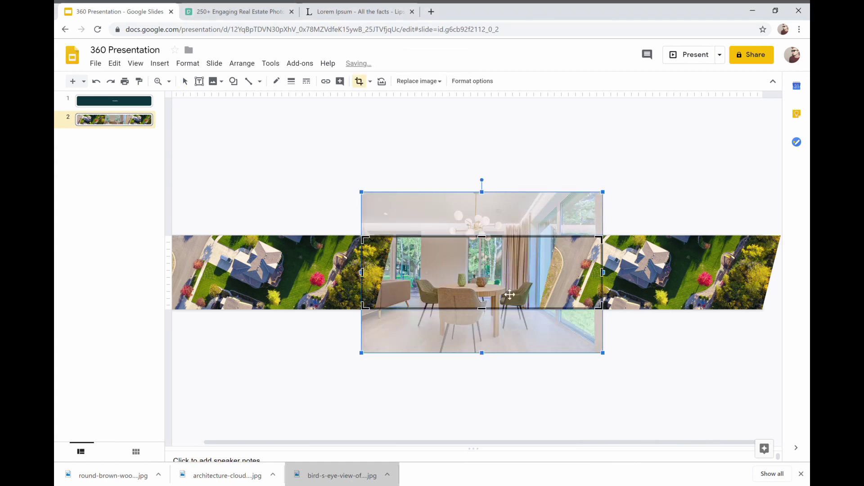
{"action": "left_click_drag", "start_coordinate": [603, 191], "coordinate": [562, 219]}
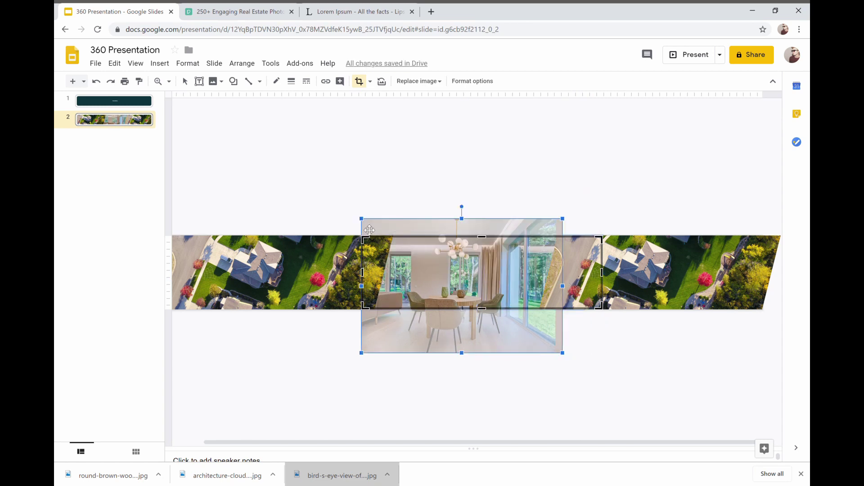
{"action": "mouse_move", "coordinate": [361, 219]}
{"action": "left_mouse_down"}
{"action": "mouse_move", "coordinate": [382, 229]}
{"action": "mouse_move", "coordinate": [370, 224]}
{"action": "left_mouse_up"}
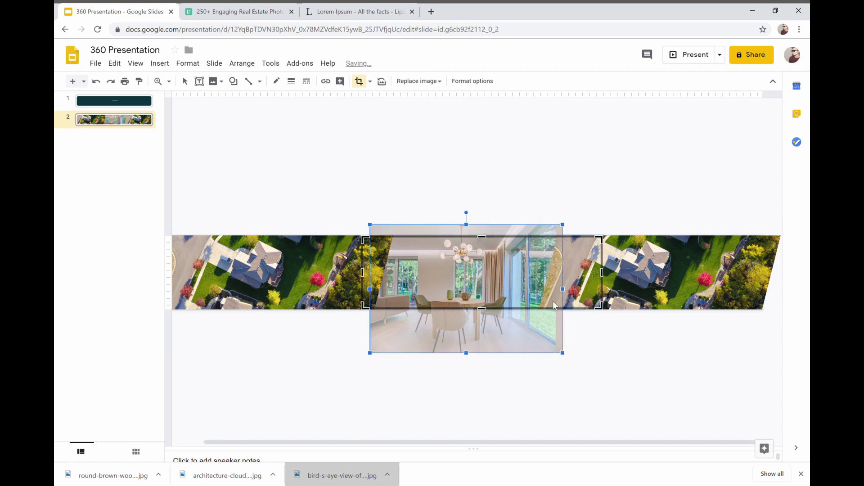
{"action": "left_click_drag", "start_coordinate": [474, 340], "coordinate": [473, 320]}
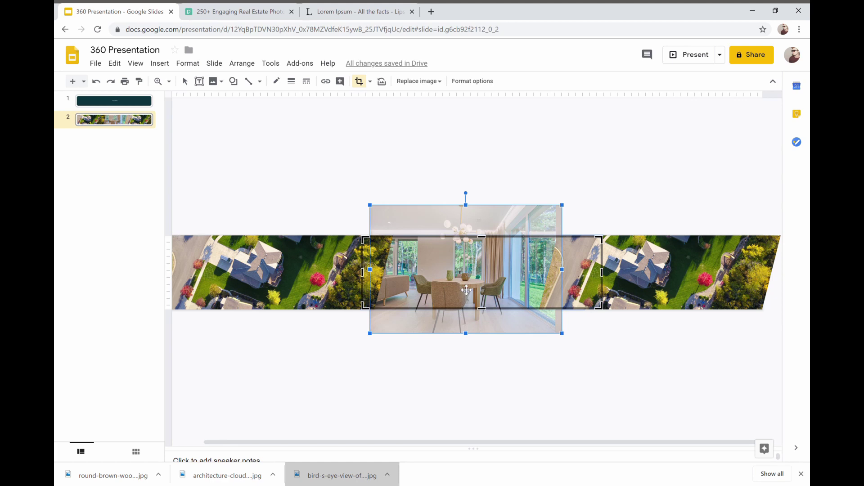
{"action": "key", "text": "Up"}
{"action": "key", "text": "Up"}
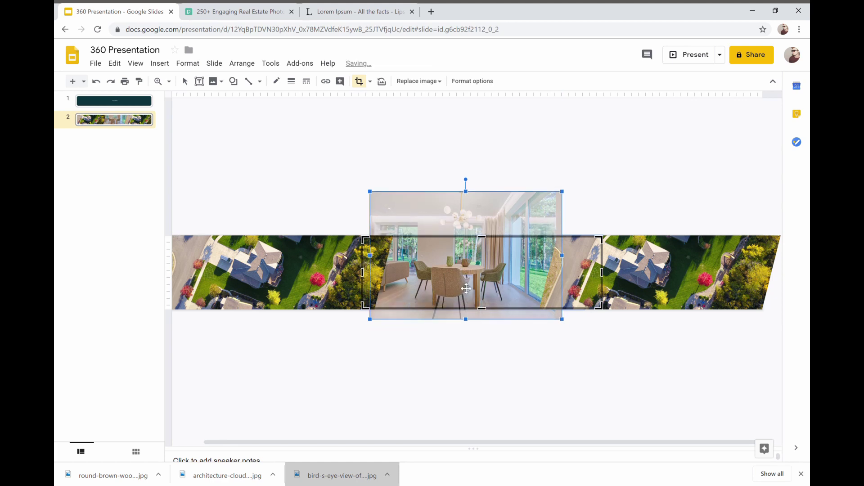
{"action": "key", "text": "Up"}
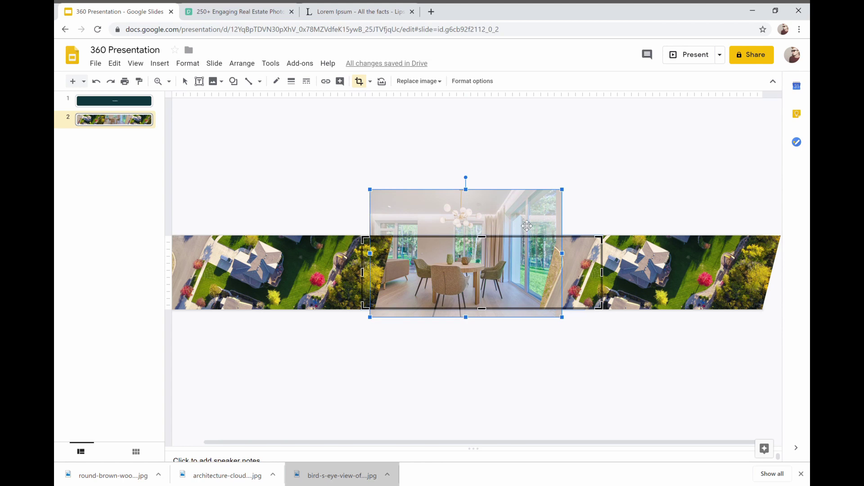
{"action": "key", "text": "Return"}
{"action": "left_click", "coordinate": [494, 334]}
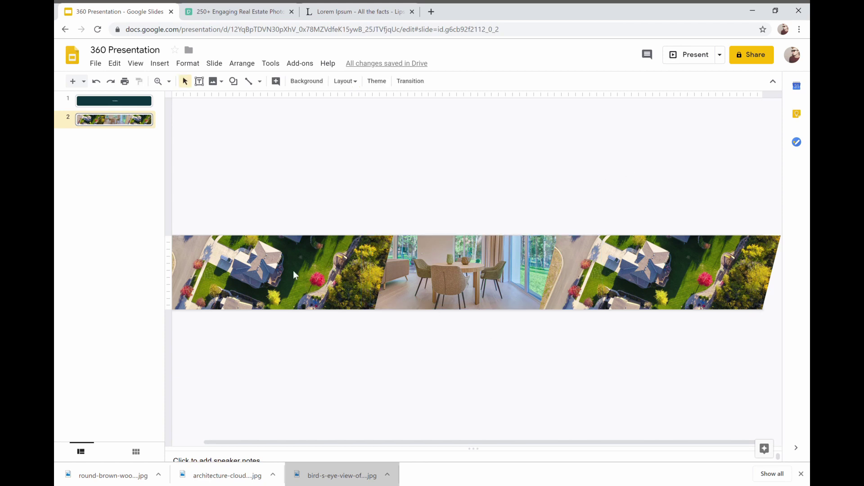
Select the right-hand aerial photo tile.
{"action": "left_click", "coordinate": [317, 274]}
{"action": "left_click", "coordinate": [460, 274]}
{"action": "left_click", "coordinate": [622, 270]}
{"action": "left_click", "coordinate": [426, 268]}
{"action": "left_click", "coordinate": [374, 266]}
{"action": "left_click", "coordinate": [426, 268]}
{"action": "left_click", "coordinate": [624, 269]}
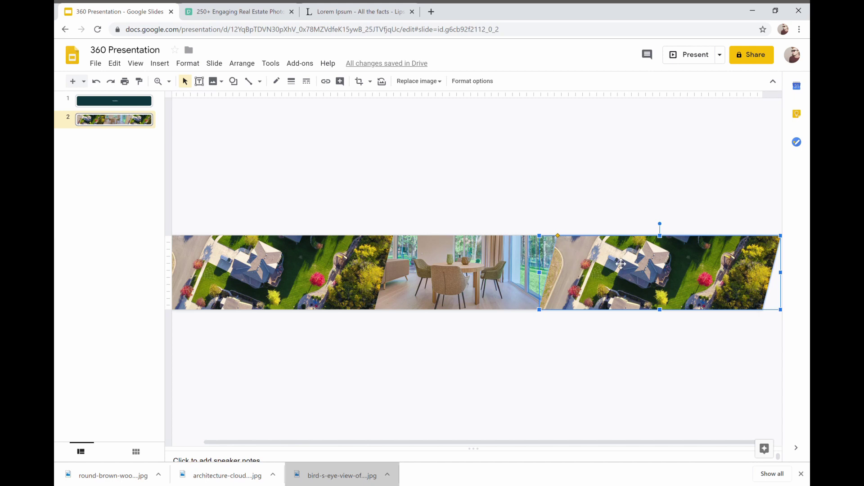
Replace the right-hand tile with the uploaded stone house photo and reposition it in its crop.
{"action": "right_click", "coordinate": [607, 266]}
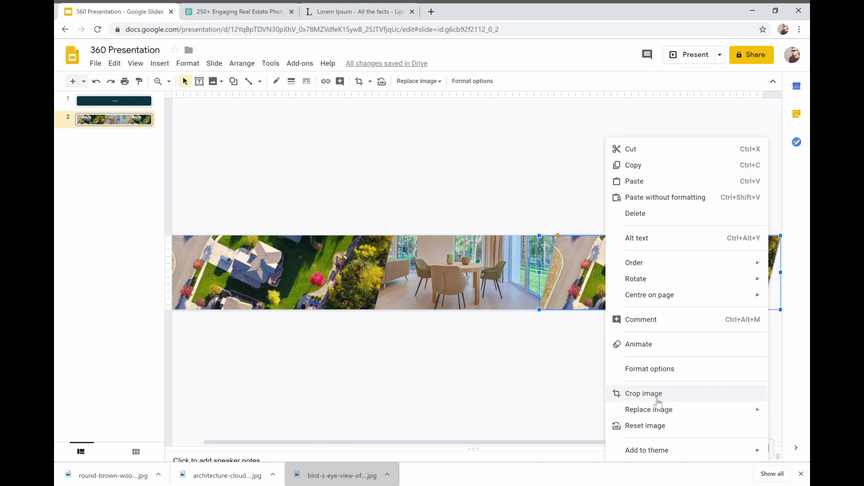
{"action": "mouse_move", "coordinate": [723, 411]}
{"action": "left_click", "coordinate": [553, 317]}
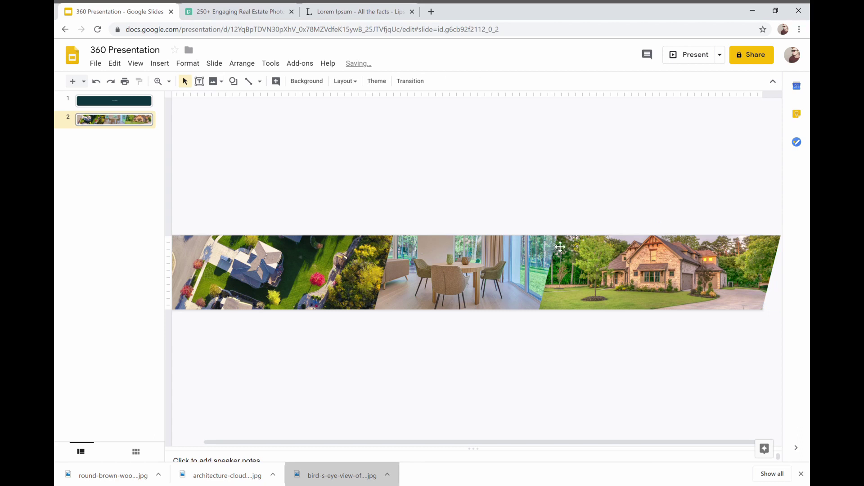
{"action": "double_click", "coordinate": [650, 278]}
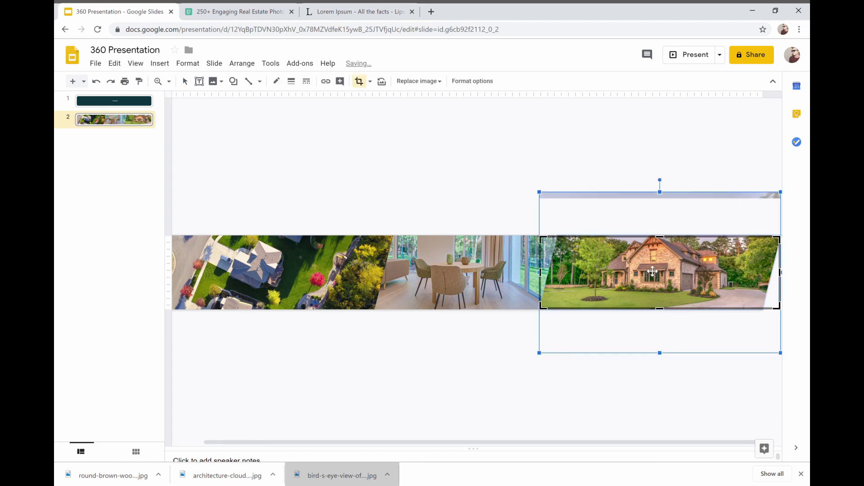
{"action": "left_click_drag", "start_coordinate": [652, 272], "coordinate": [655, 274]}
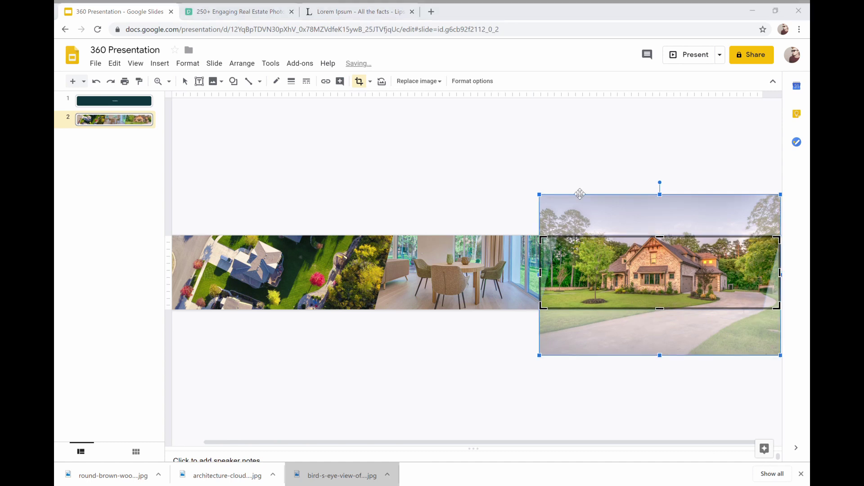
{"action": "key", "text": "Return"}
Recrop the house photo, shifting it slightly down within the strip.
{"action": "double_click", "coordinate": [650, 280]}
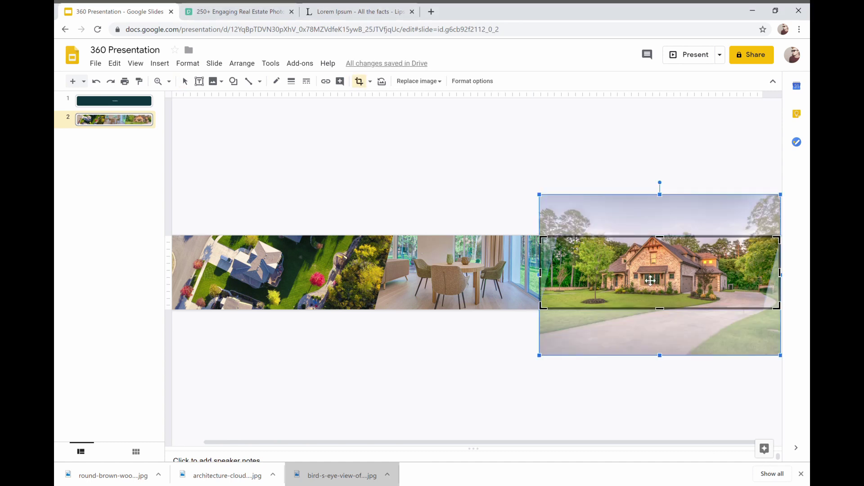
{"action": "key", "text": "Return"}
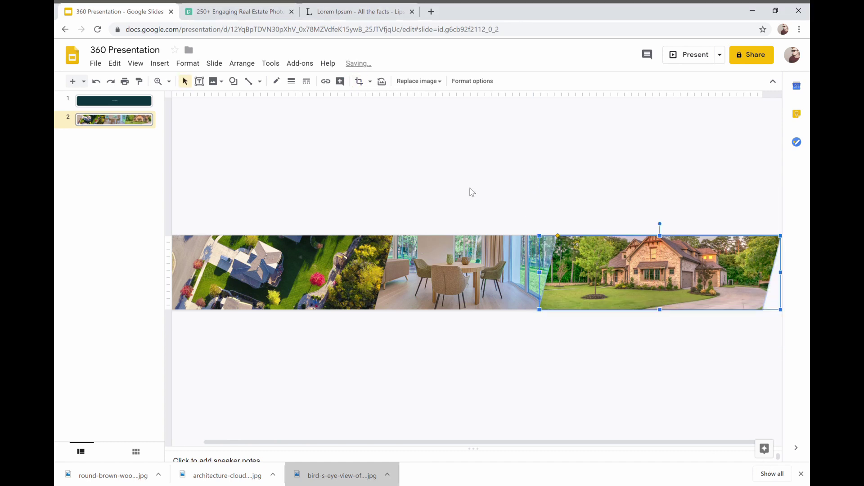
{"action": "left_click", "coordinate": [645, 357]}
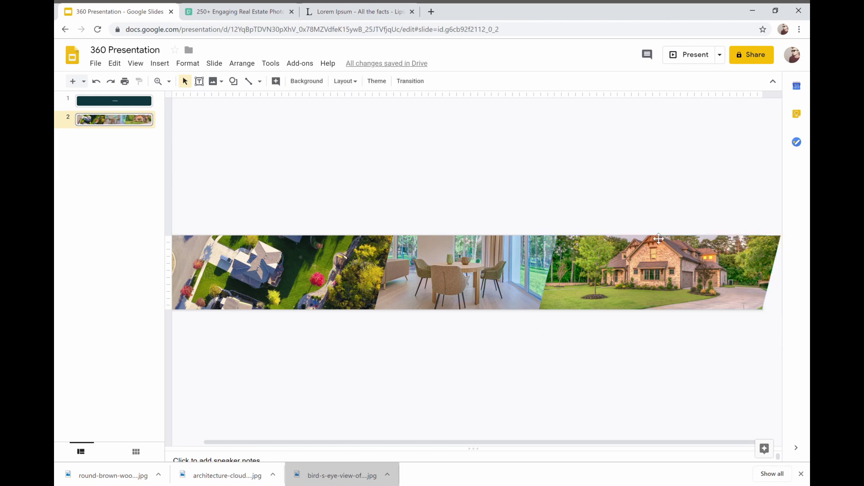
{"action": "double_click", "coordinate": [659, 271]}
{"action": "left_click_drag", "start_coordinate": [659, 269], "coordinate": [658, 276]}
{"action": "left_click", "coordinate": [594, 178]}
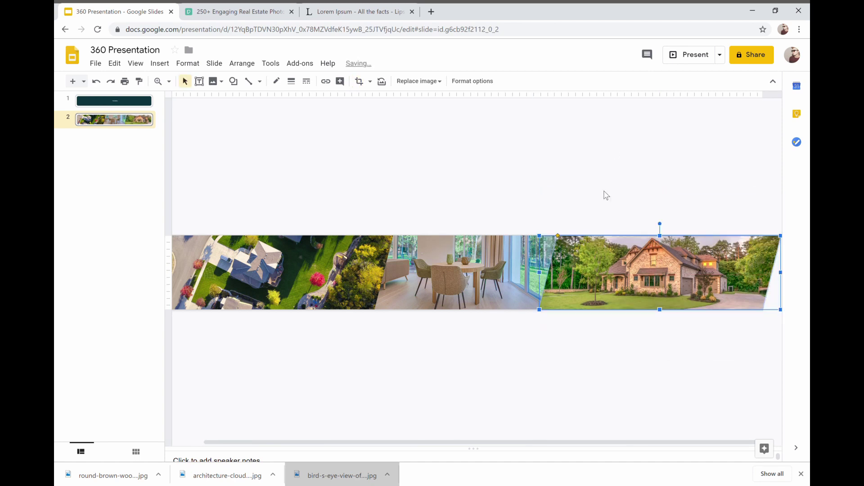
{"action": "left_click", "coordinate": [508, 222]}
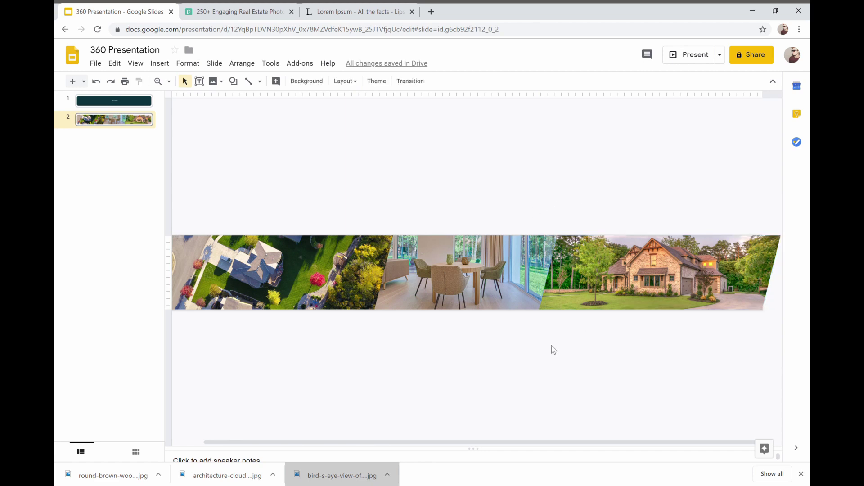
{"action": "left_click_drag", "start_coordinate": [422, 443], "coordinate": [402, 443]}
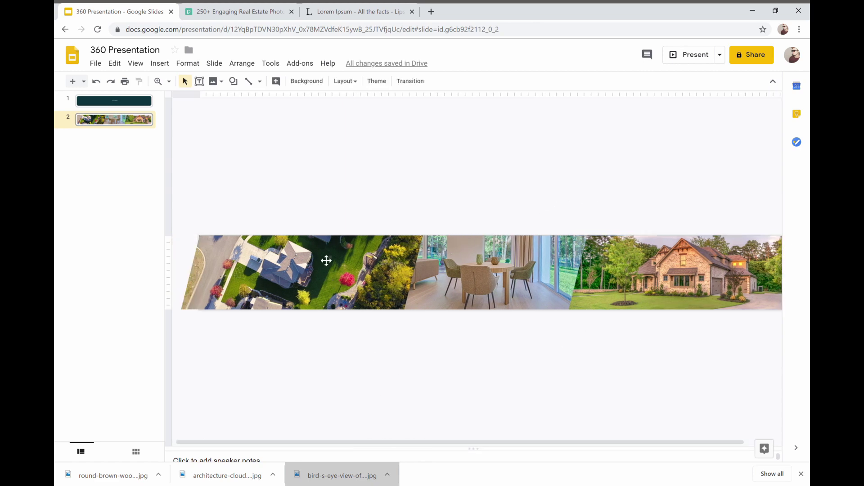
{"action": "mouse_move", "coordinate": [432, 443]}
{"action": "left_mouse_down"}
{"action": "mouse_move", "coordinate": [511, 446]}
{"action": "mouse_move", "coordinate": [446, 447]}
{"action": "left_mouse_up"}
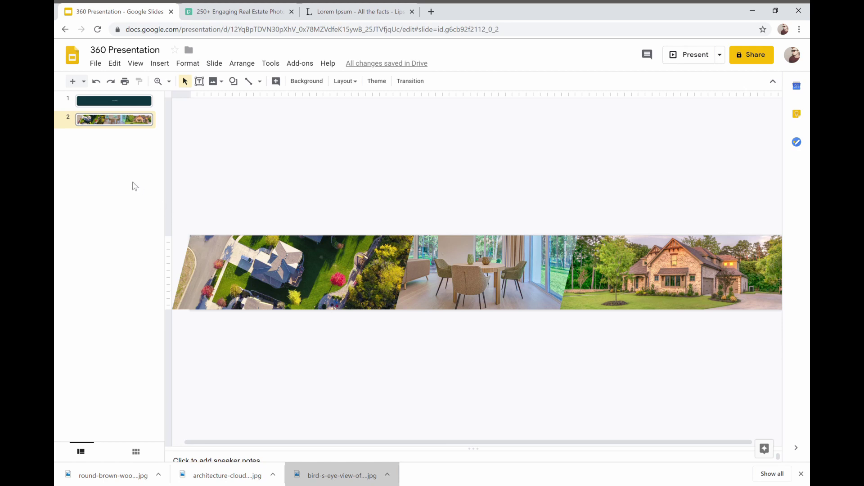
Duplicate slide 2 as a new slide 3.
{"action": "right_click", "coordinate": [113, 116]}
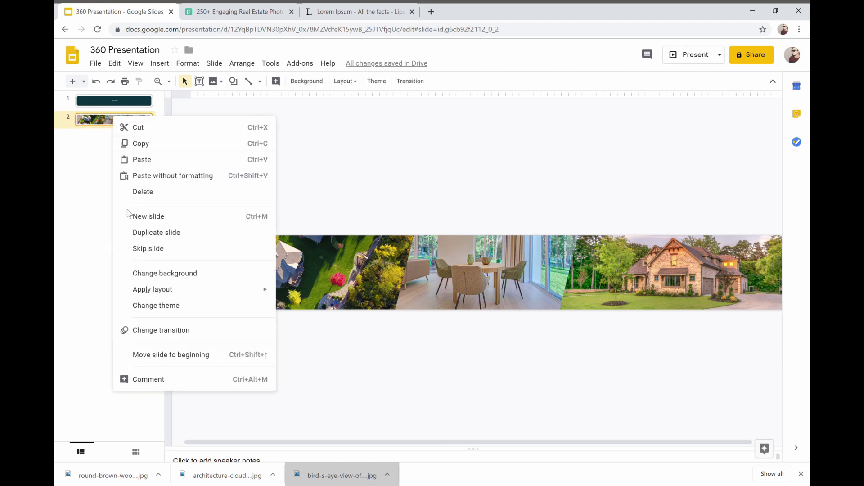
{"action": "left_click", "coordinate": [158, 234]}
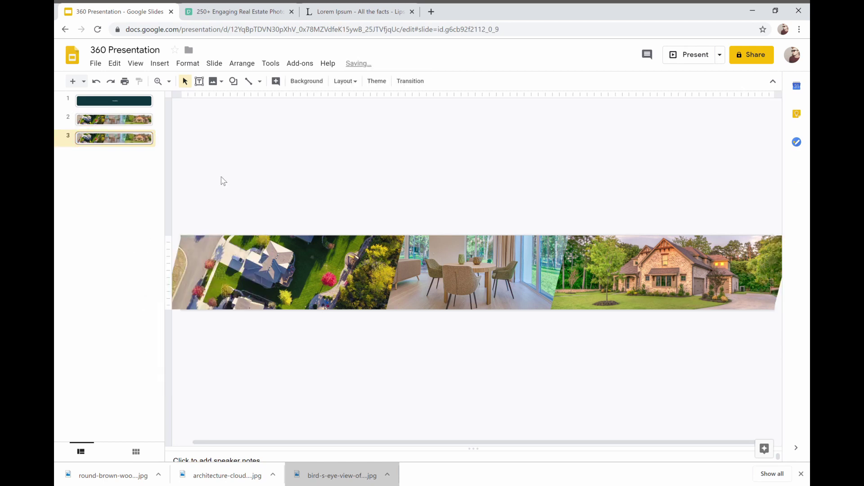
{"action": "left_click", "coordinate": [126, 135]}
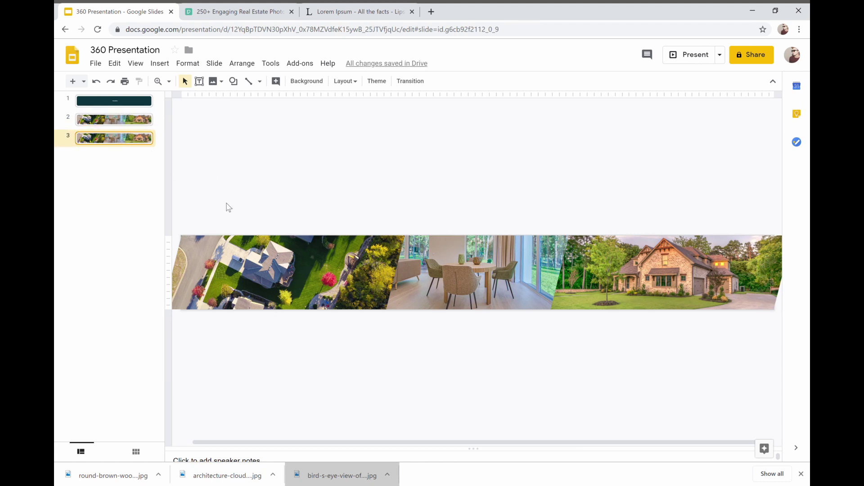
Lower the panorama's brightness on slide 3 to -62%.
{"action": "left_click_drag", "start_coordinate": [228, 161], "coordinate": [724, 386]}
{"action": "left_click", "coordinate": [383, 82]}
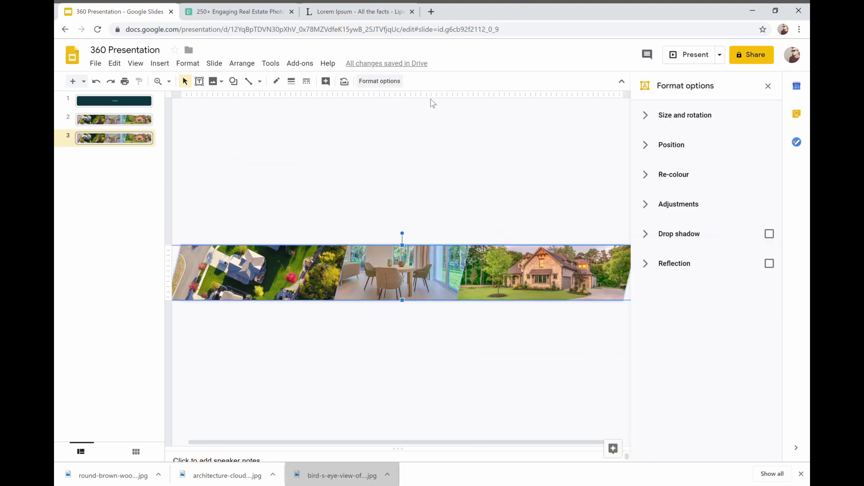
{"action": "left_click", "coordinate": [689, 204]}
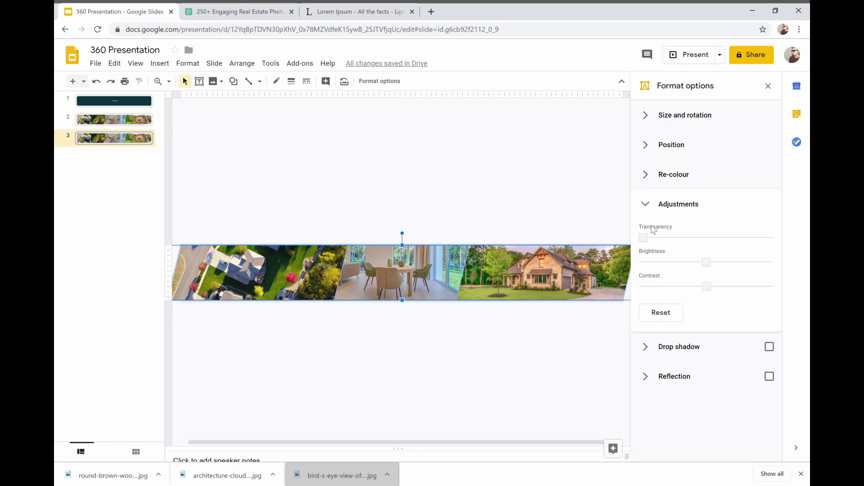
{"action": "left_click_drag", "start_coordinate": [707, 264], "coordinate": [667, 270]}
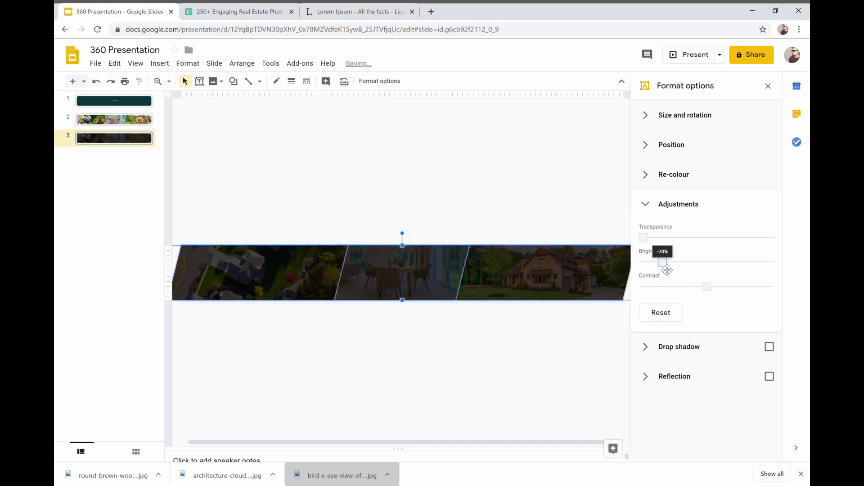
{"action": "left_click_drag", "start_coordinate": [667, 269], "coordinate": [674, 268]}
{"action": "left_click", "coordinate": [486, 176]}
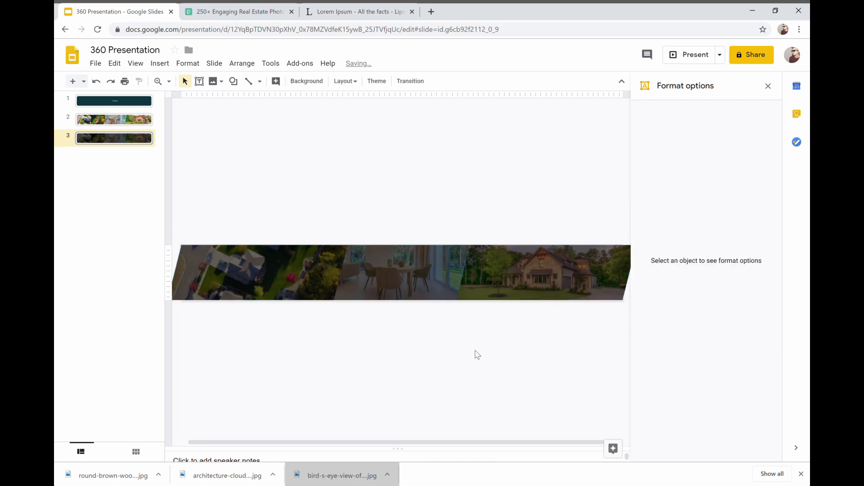
Draw a small text box over the dining-room photo on slide 3 and zoom in.
{"action": "left_click", "coordinate": [127, 128]}
{"action": "left_click", "coordinate": [127, 142]}
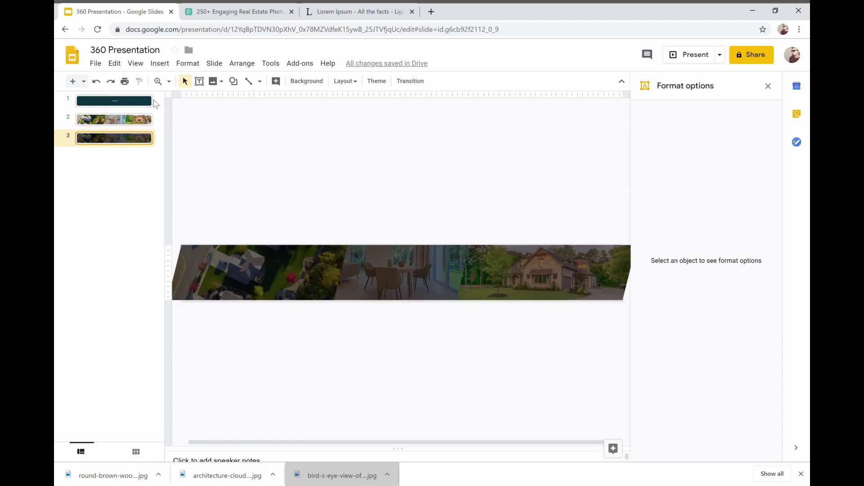
{"action": "left_click", "coordinate": [200, 82]}
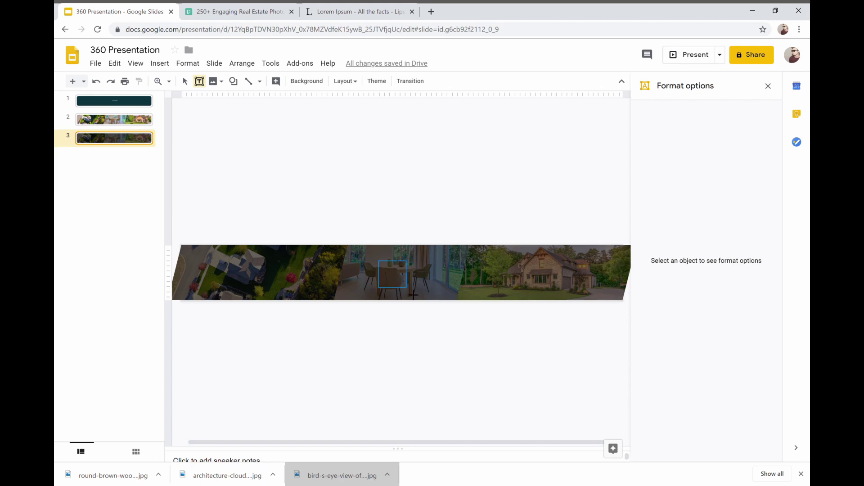
{"action": "left_click_drag", "start_coordinate": [407, 288], "coordinate": [378, 260]}
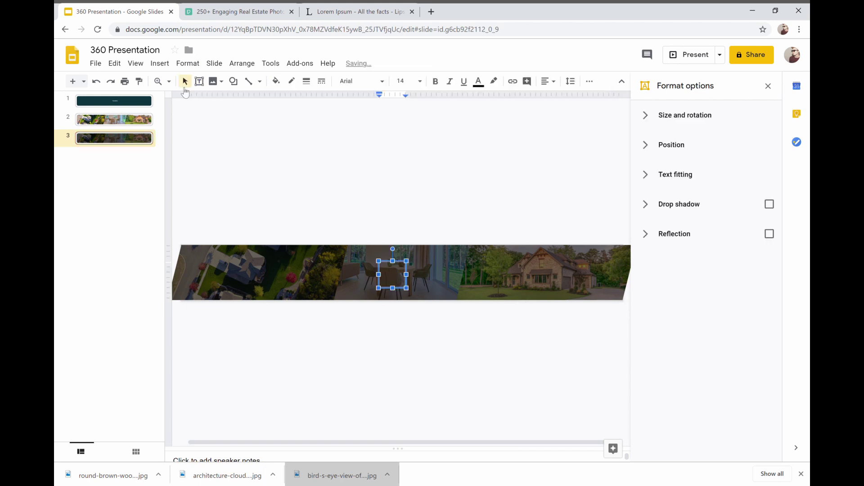
{"action": "left_click", "coordinate": [158, 81]}
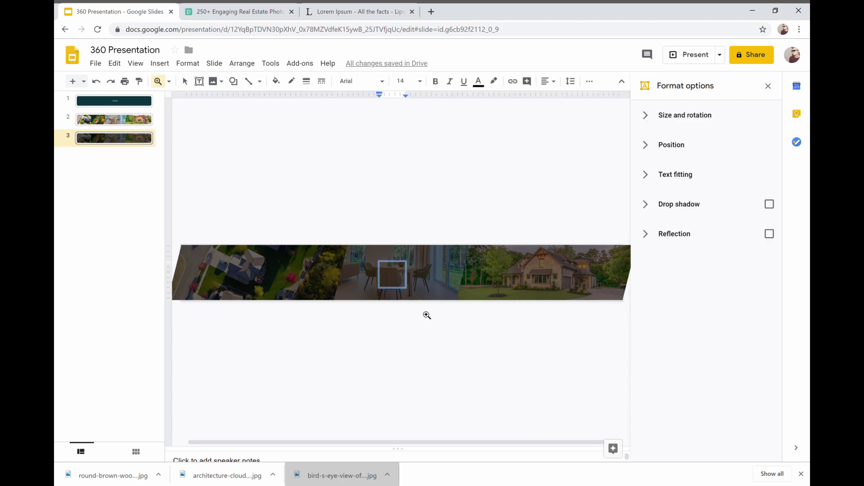
{"action": "left_click", "coordinate": [400, 278]}
{"action": "left_click", "coordinate": [407, 276]}
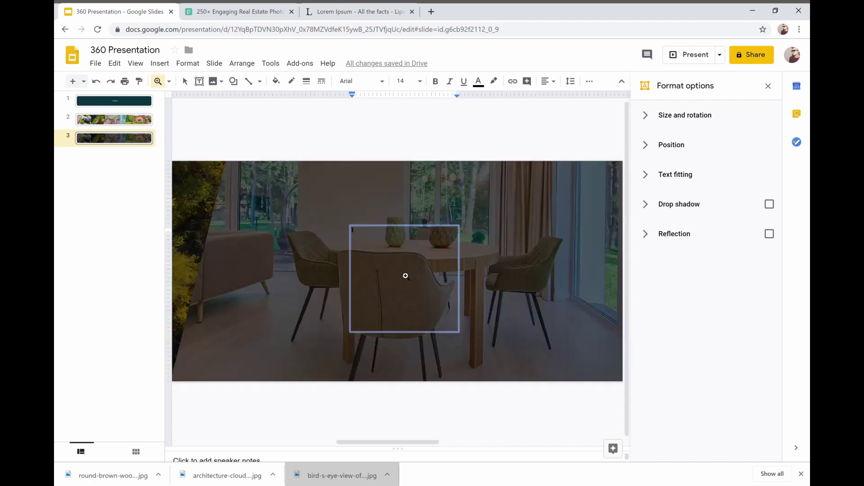
Style the Title text white, Comfortaa, centred, at size 36.
{"action": "left_click", "coordinate": [199, 81]}
{"action": "left_click", "coordinate": [371, 235]}
{"action": "left_click", "coordinate": [479, 82]}
{"action": "left_click", "coordinate": [582, 99]}
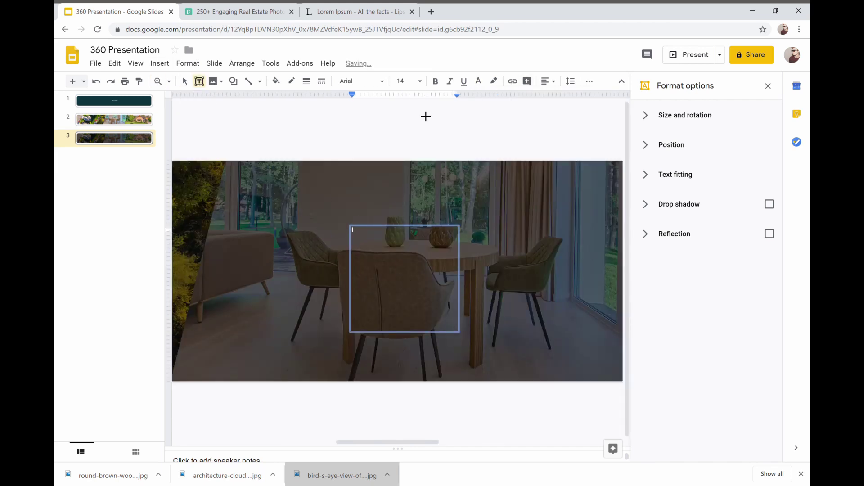
{"action": "left_click", "coordinate": [373, 81]}
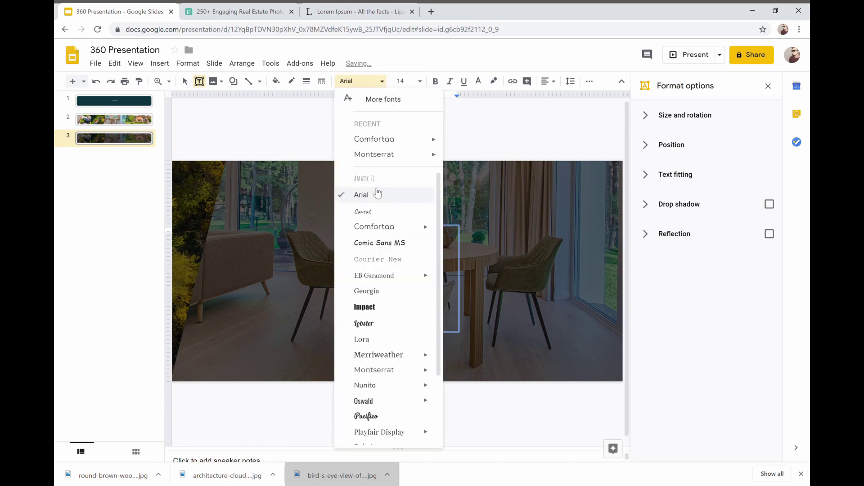
{"action": "left_click", "coordinate": [373, 139]}
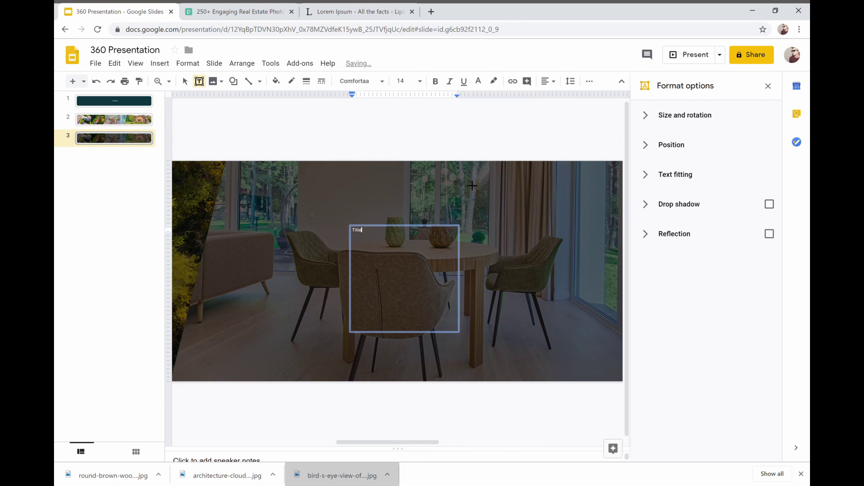
{"action": "left_click", "coordinate": [548, 81]}
{"action": "left_click", "coordinate": [562, 108]}
{"action": "left_click", "coordinate": [419, 81]}
{"action": "left_click", "coordinate": [404, 277]}
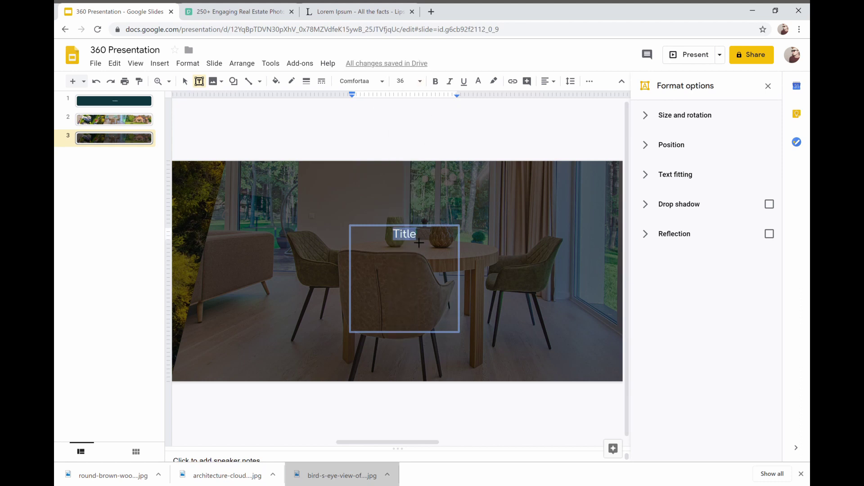
Set a new line below Title to Montserrat 24, then select lipsum.com's first paragraph.
{"action": "left_click", "coordinate": [185, 81]}
{"action": "key", "text": "Right"}
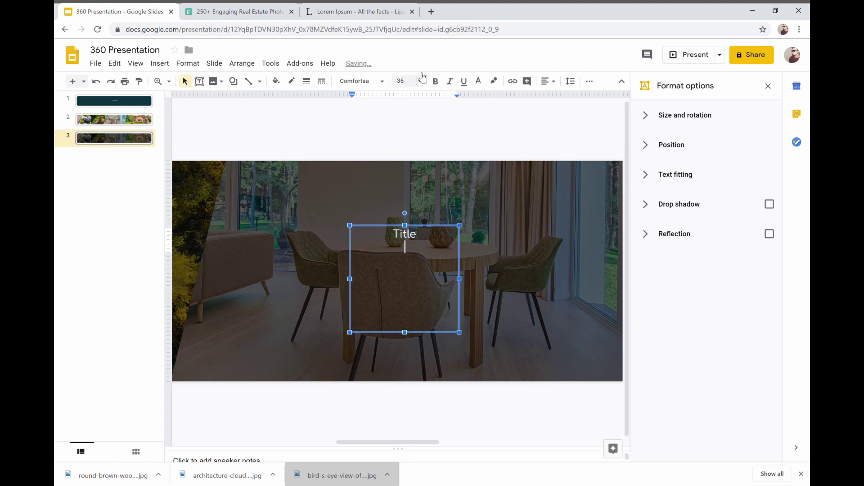
{"action": "left_click", "coordinate": [382, 81]}
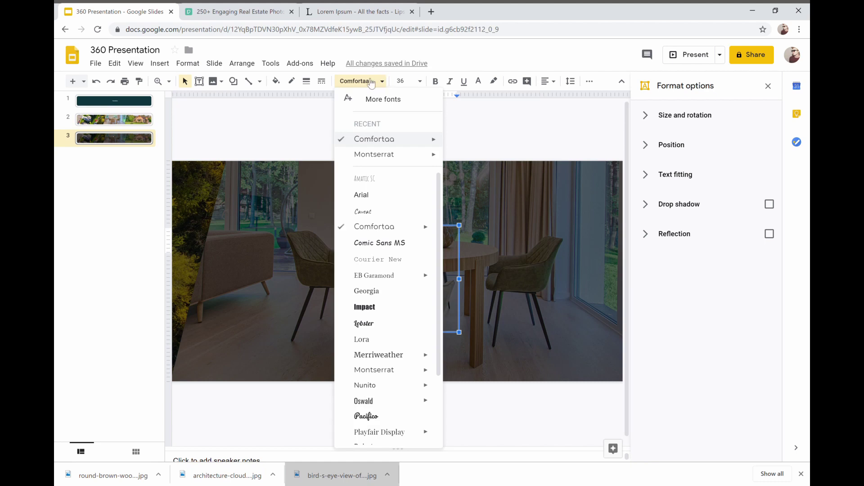
{"action": "left_click", "coordinate": [374, 156]}
{"action": "left_click", "coordinate": [419, 81]}
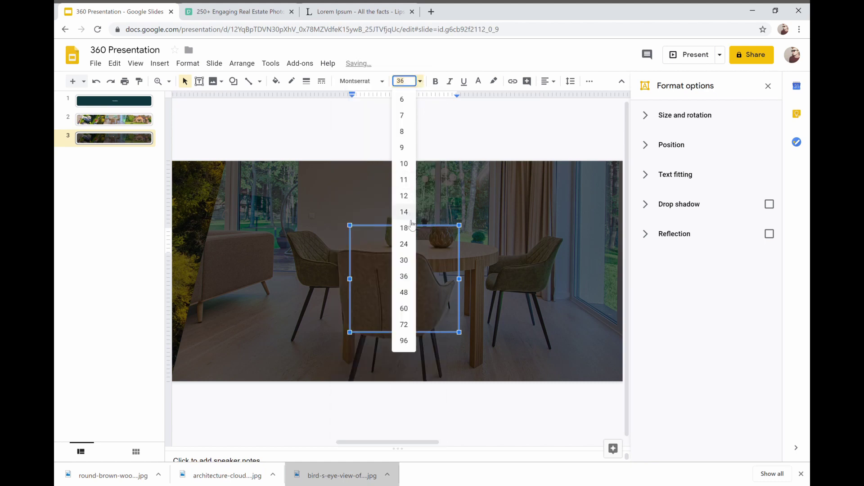
{"action": "left_click", "coordinate": [404, 244]}
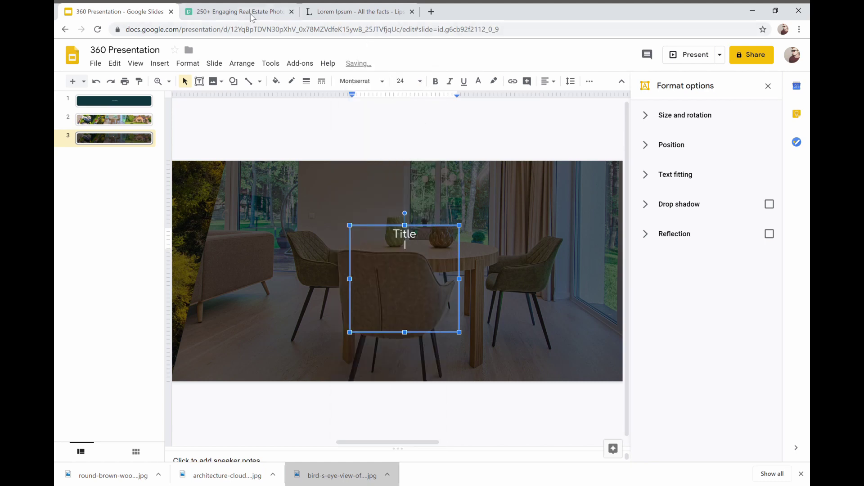
{"action": "left_click", "coordinate": [351, 12]}
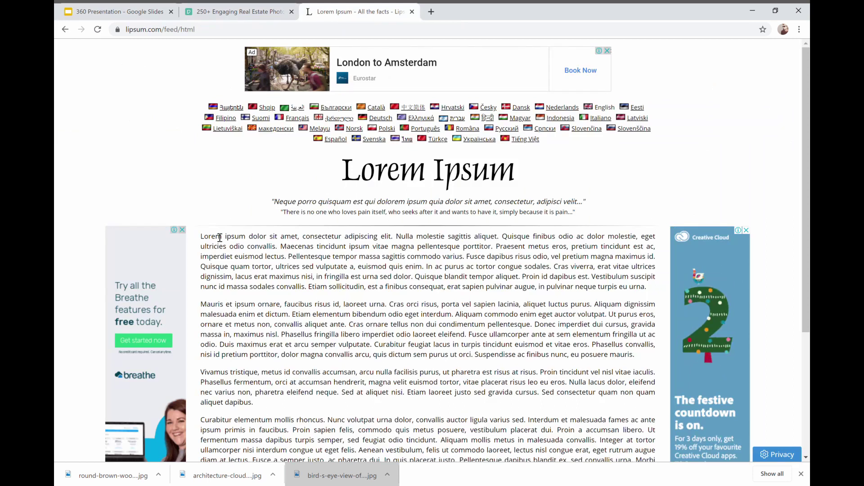
{"action": "left_click_drag", "start_coordinate": [201, 236], "coordinate": [283, 251]}
{"action": "key", "text": "ctrl+c"}
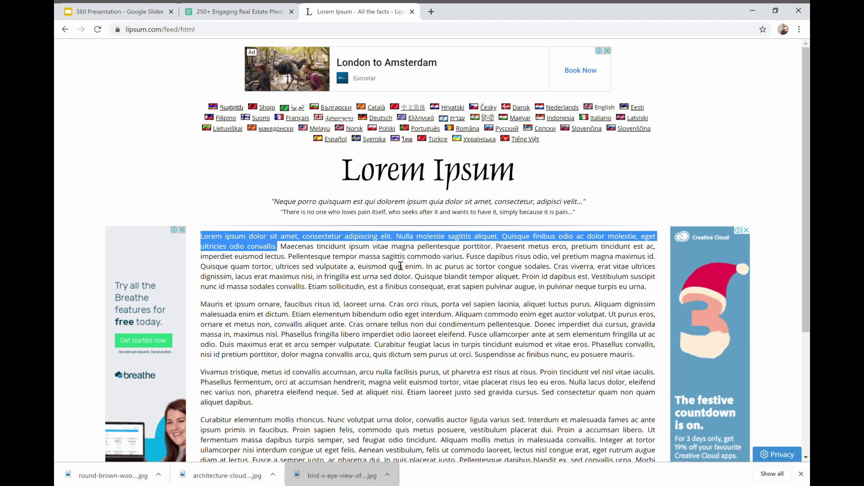
Paste the Lorem ipsum paragraph below Title and set it to size 18.
{"action": "left_click", "coordinate": [131, 12]}
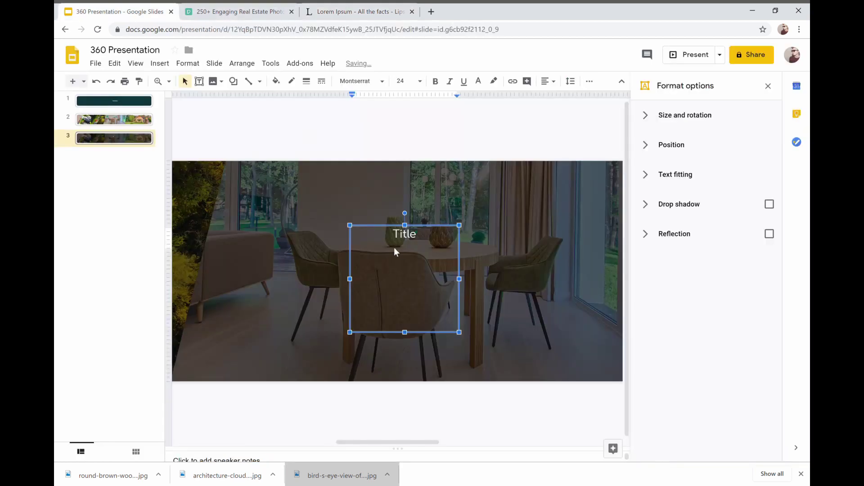
{"action": "key", "text": "ctrl+v"}
{"action": "key", "text": "ctrl+v"}
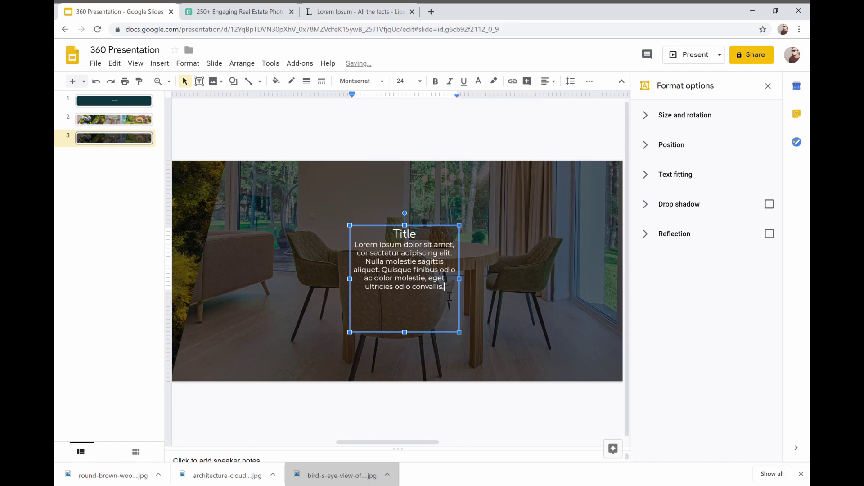
{"action": "left_click_drag", "start_coordinate": [451, 296], "coordinate": [461, 260]}
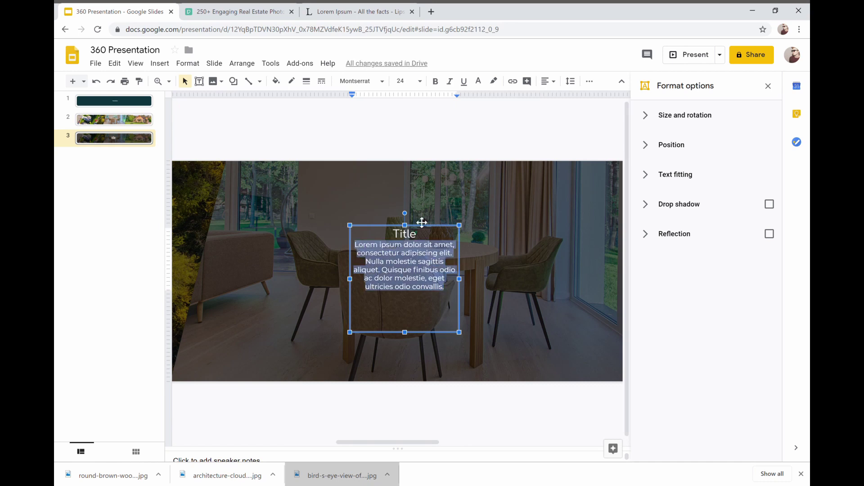
{"action": "left_click", "coordinate": [405, 81]}
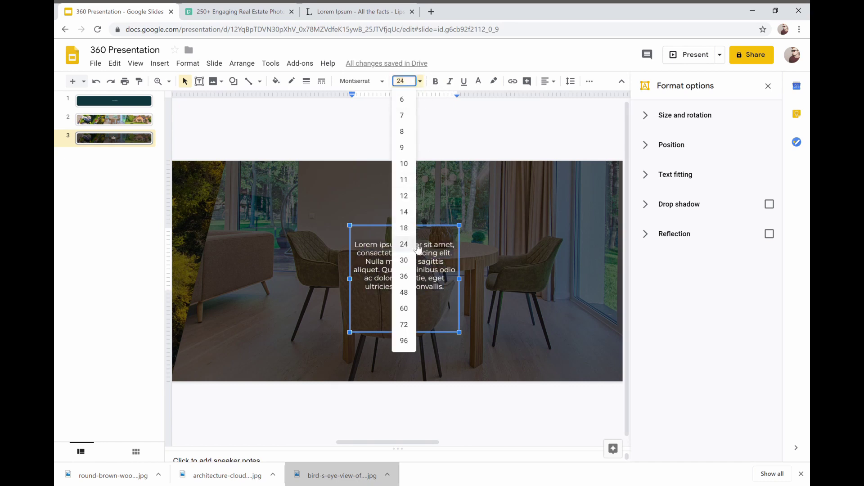
{"action": "left_click", "coordinate": [404, 228]}
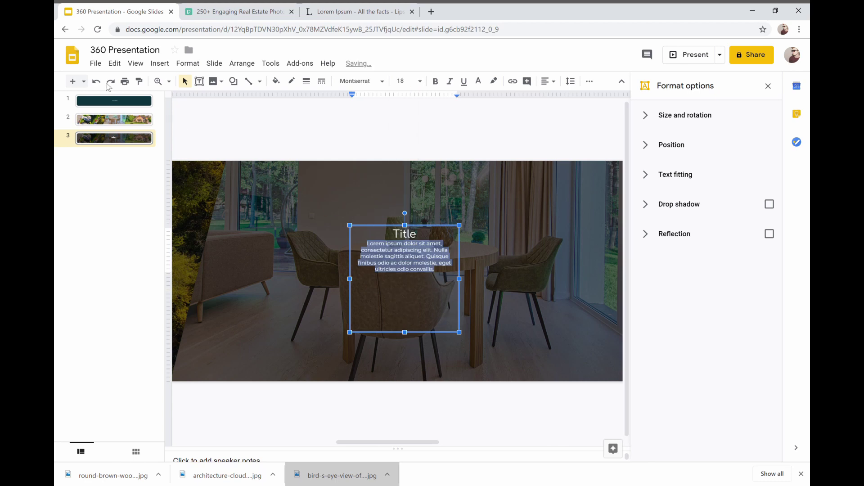
{"action": "left_click", "coordinate": [218, 141]}
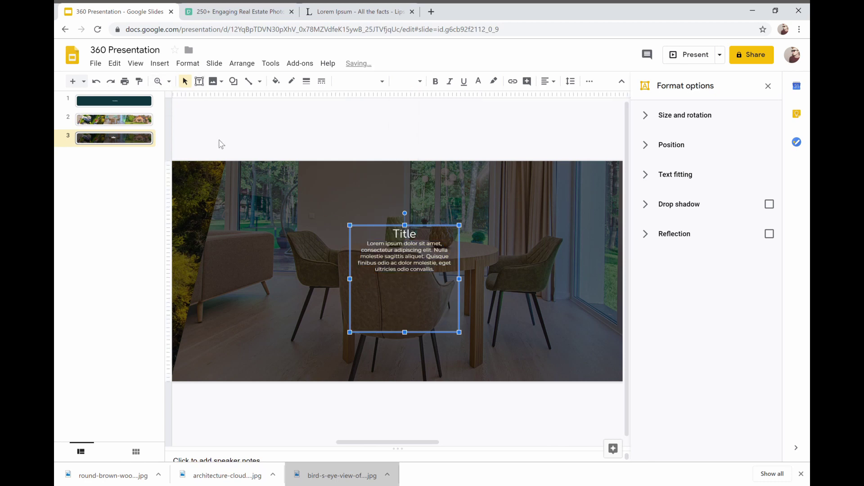
{"action": "left_click", "coordinate": [414, 245]}
Set all the text in the block to size 24.
{"action": "left_click_drag", "start_coordinate": [446, 276], "coordinate": [401, 166]}
{"action": "left_click", "coordinate": [401, 81]}
{"action": "left_click", "coordinate": [403, 247]}
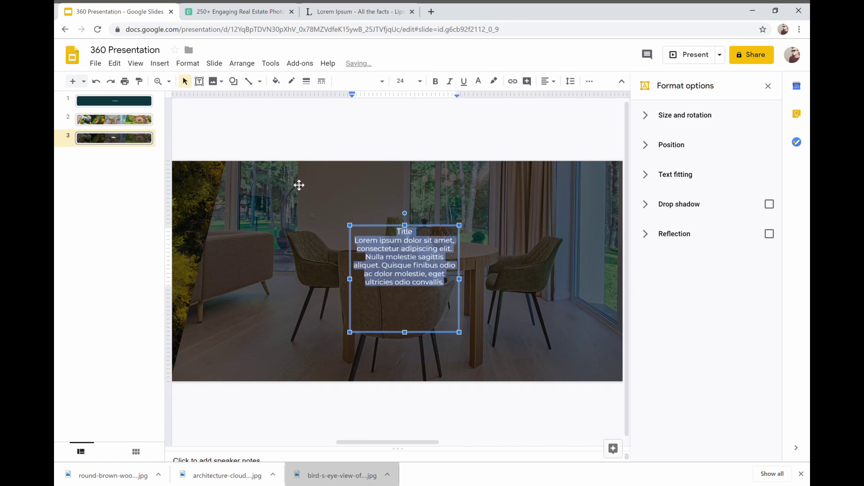
{"action": "left_click", "coordinate": [395, 219]}
Set the Title heading to size 48.
{"action": "left_click", "coordinate": [420, 235]}
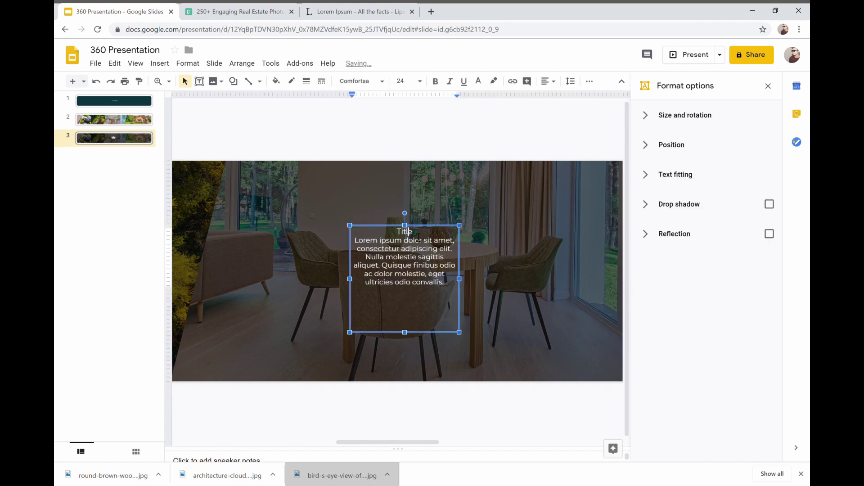
{"action": "left_click_drag", "start_coordinate": [419, 233], "coordinate": [387, 235]}
{"action": "left_click", "coordinate": [401, 81]}
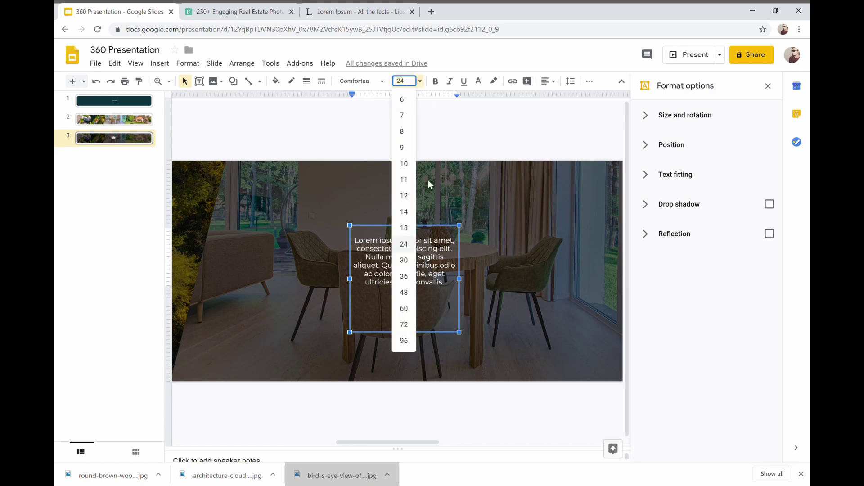
{"action": "left_click", "coordinate": [405, 308]}
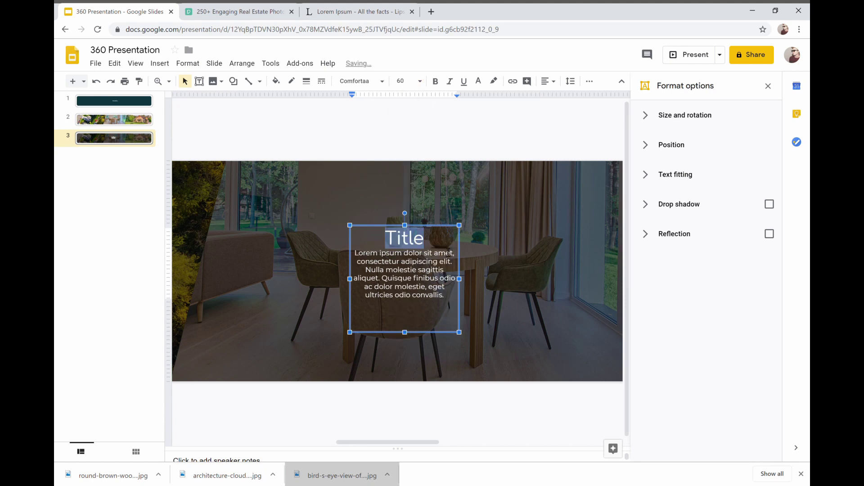
{"action": "left_click", "coordinate": [425, 83]}
{"action": "left_click", "coordinate": [407, 272]}
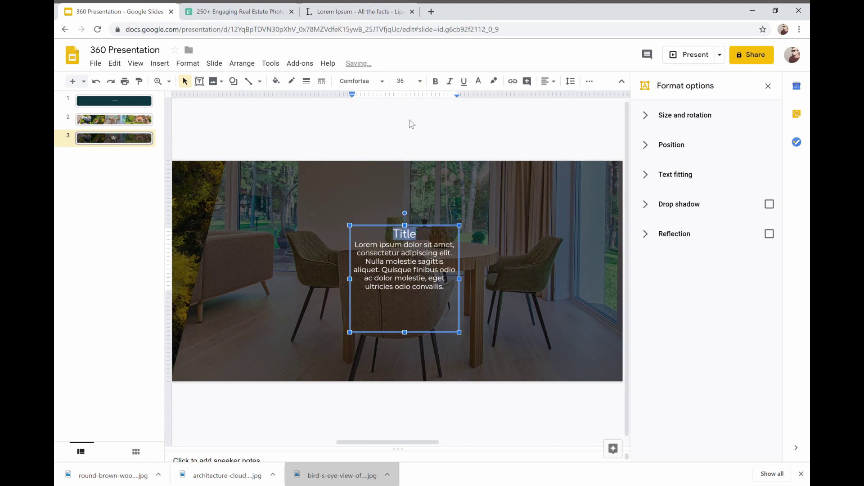
{"action": "left_click", "coordinate": [405, 81]}
{"action": "left_click", "coordinate": [405, 291]}
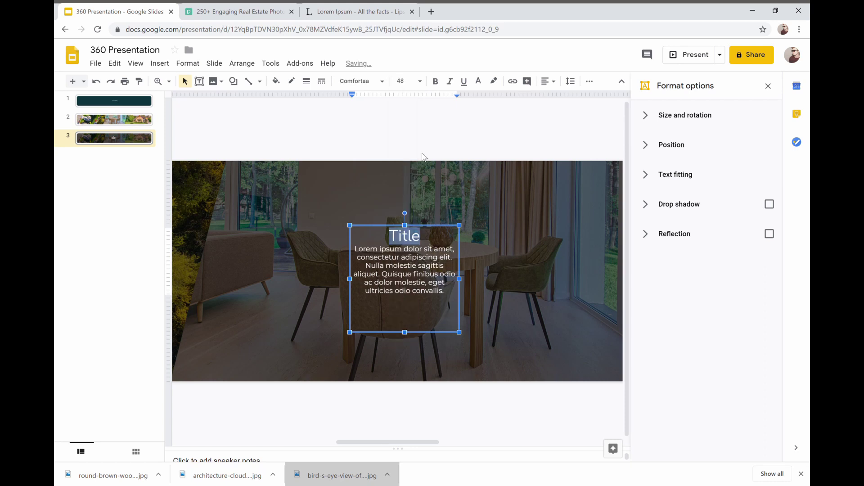
{"action": "left_click", "coordinate": [373, 161]}
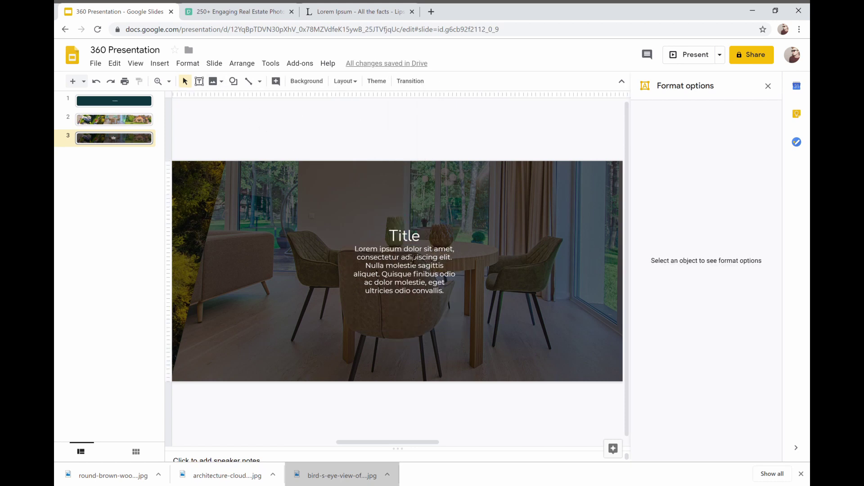
{"action": "left_click", "coordinate": [429, 241]}
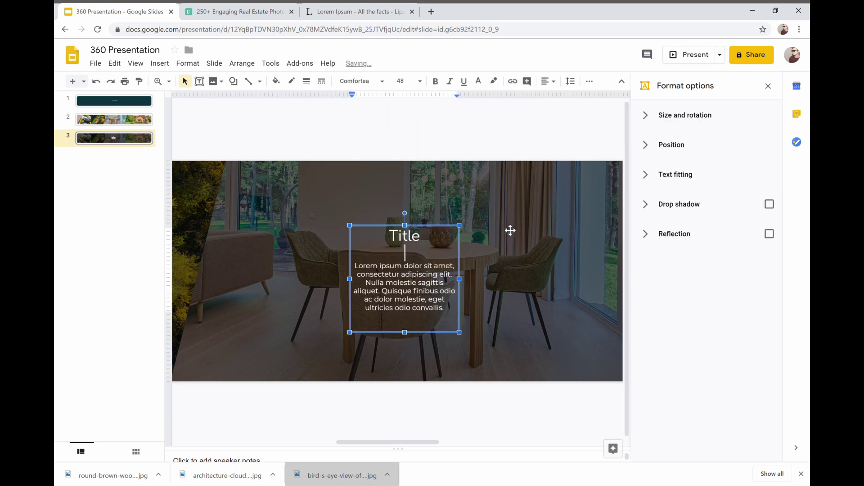
{"action": "left_click", "coordinate": [385, 149]}
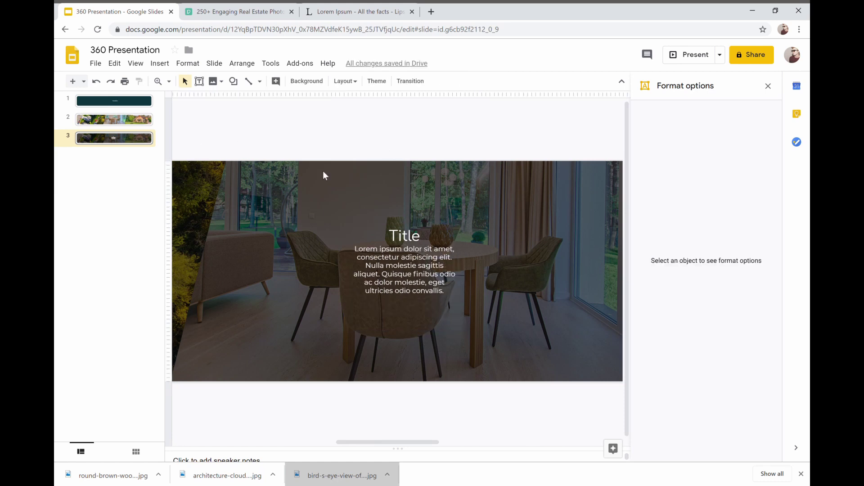
Fit the slide in view, then place copies of the text block side by side along the strip.
{"action": "left_click", "coordinate": [169, 82]}
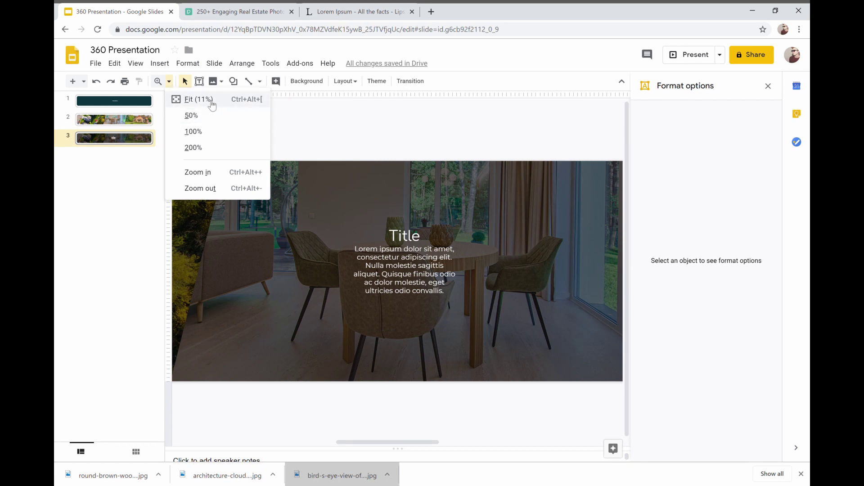
{"action": "left_click", "coordinate": [198, 99]}
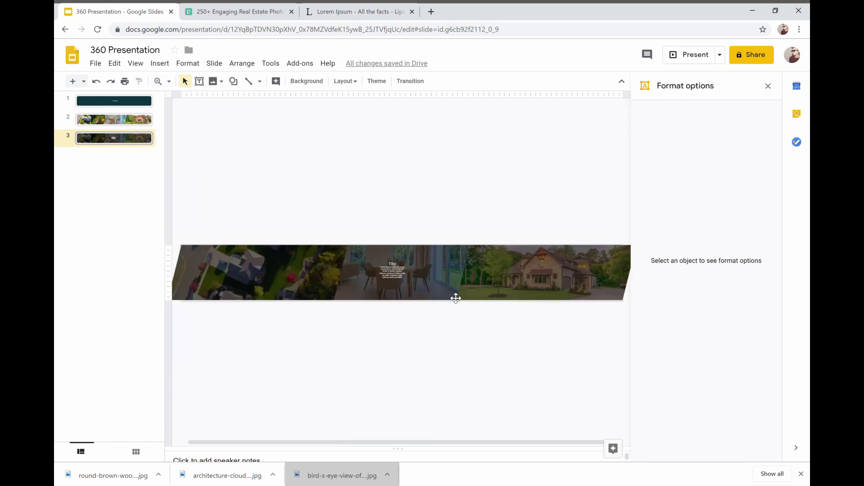
{"action": "left_click", "coordinate": [400, 273]}
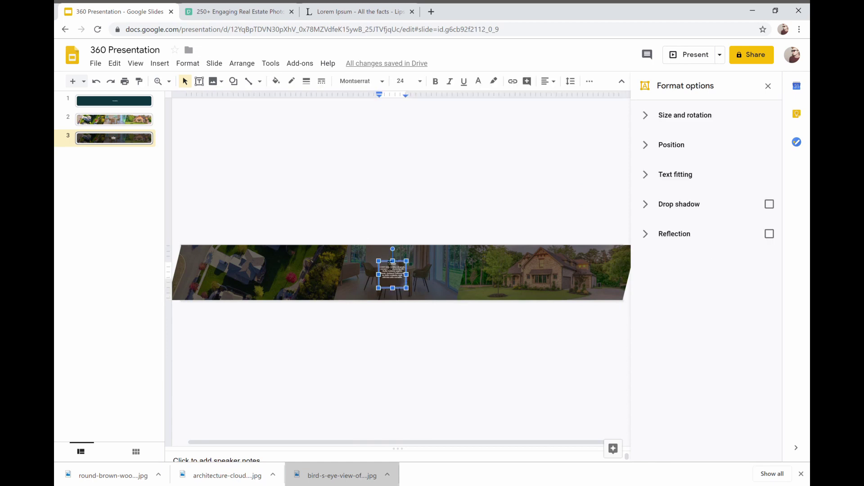
{"action": "left_click_drag", "start_coordinate": [385, 272], "coordinate": [311, 273]}
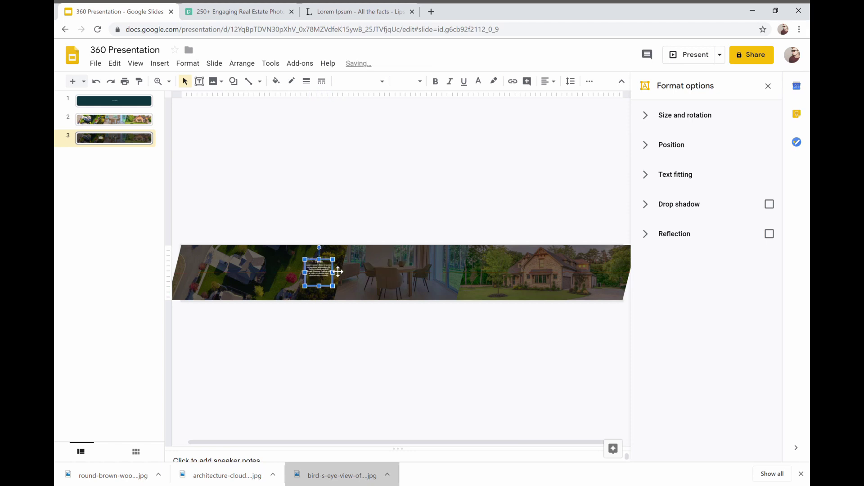
{"action": "left_click_drag", "start_coordinate": [338, 272], "coordinate": [423, 273]}
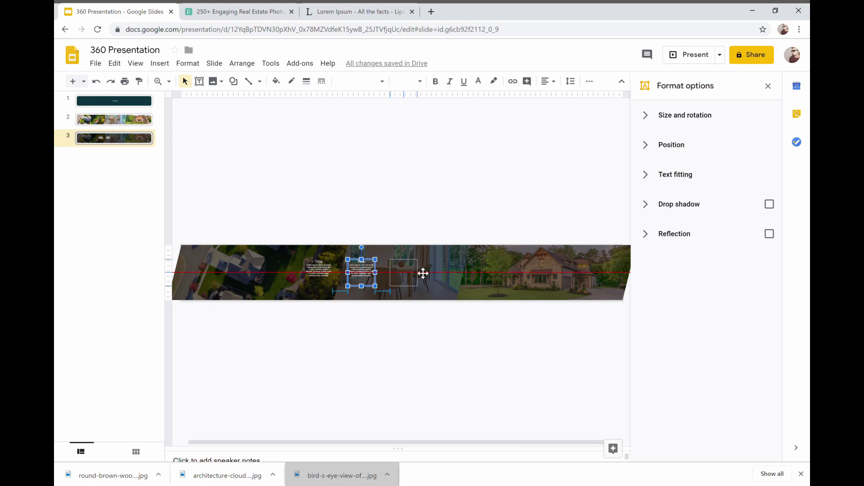
{"action": "left_click_drag", "start_coordinate": [423, 273], "coordinate": [469, 273]}
{"action": "left_click", "coordinate": [349, 229]}
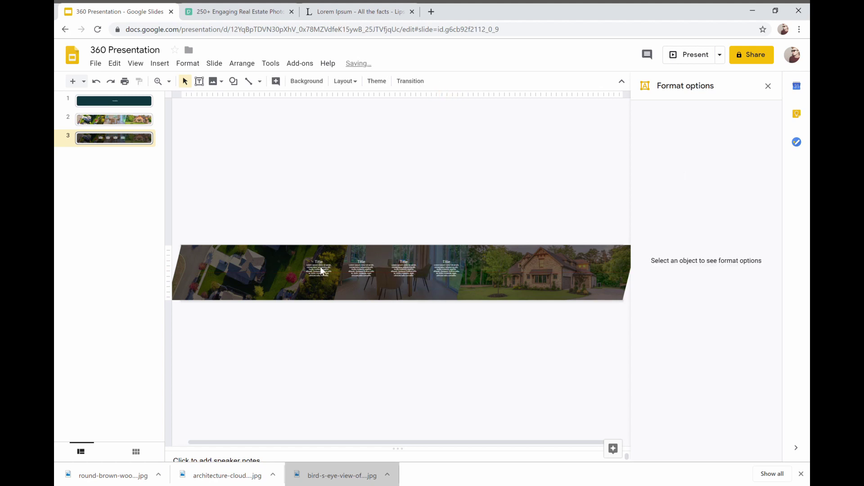
{"action": "left_click", "coordinate": [322, 270]}
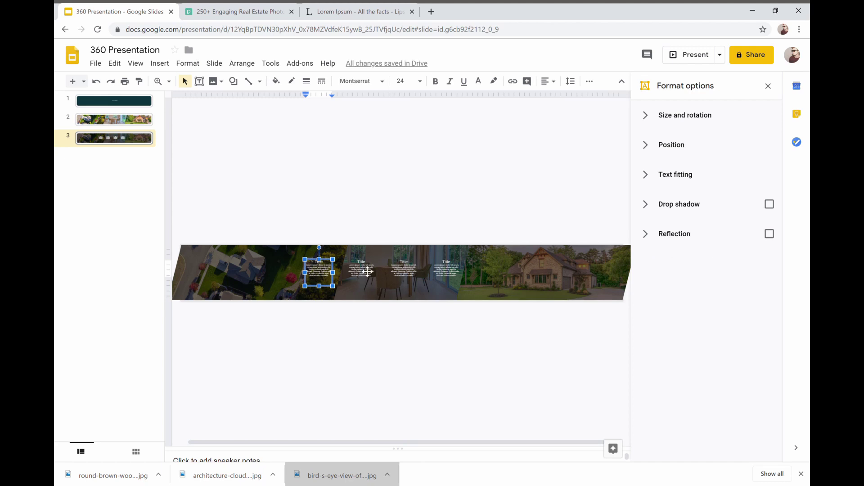
{"action": "left_click", "coordinate": [367, 271], "text": "shift"}
{"action": "left_click", "coordinate": [405, 272], "text": "shift"}
{"action": "left_click", "coordinate": [450, 269], "text": "shift"}
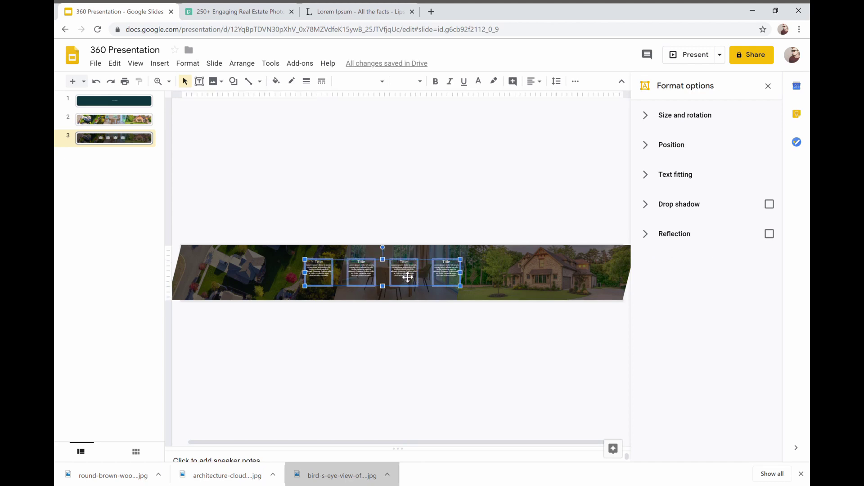
{"action": "mouse_move", "coordinate": [411, 278]}
{"action": "left_mouse_down"}
{"action": "mouse_move", "coordinate": [502, 277]}
{"action": "mouse_move", "coordinate": [417, 278]}
{"action": "mouse_move", "coordinate": [426, 278]}
{"action": "left_mouse_up"}
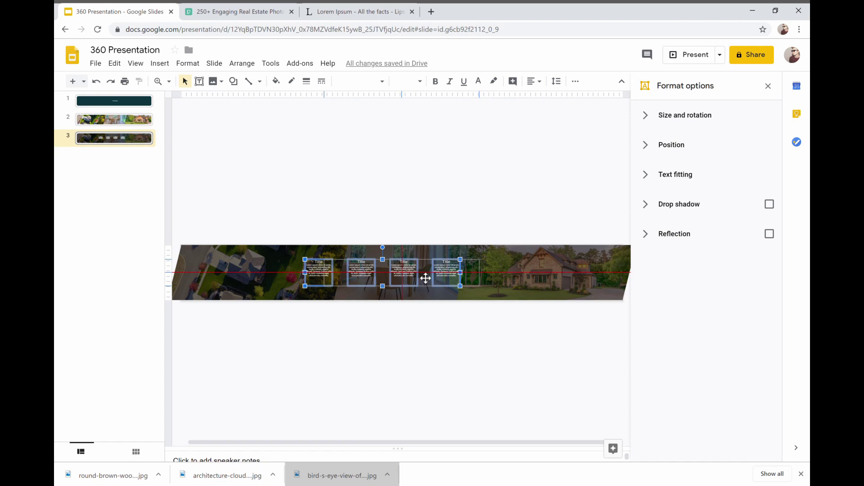
{"action": "left_click_drag", "start_coordinate": [426, 278], "coordinate": [424, 276]}
{"action": "left_click", "coordinate": [421, 343]}
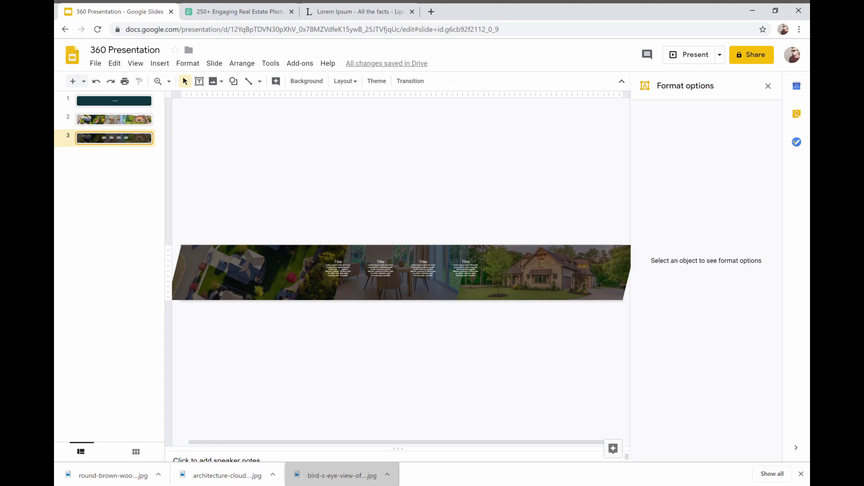
{"action": "left_click", "coordinate": [386, 270]}
{"action": "left_click", "coordinate": [430, 275]}
{"action": "left_click", "coordinate": [465, 268]}
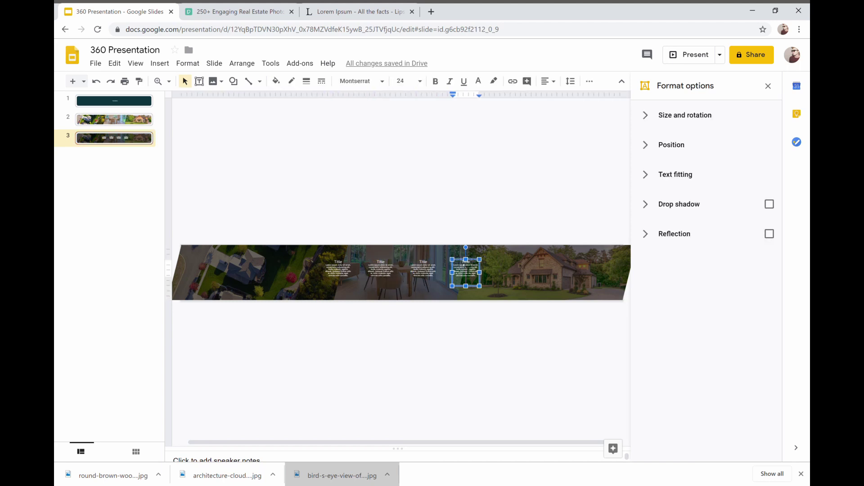
{"action": "left_click", "coordinate": [131, 185]}
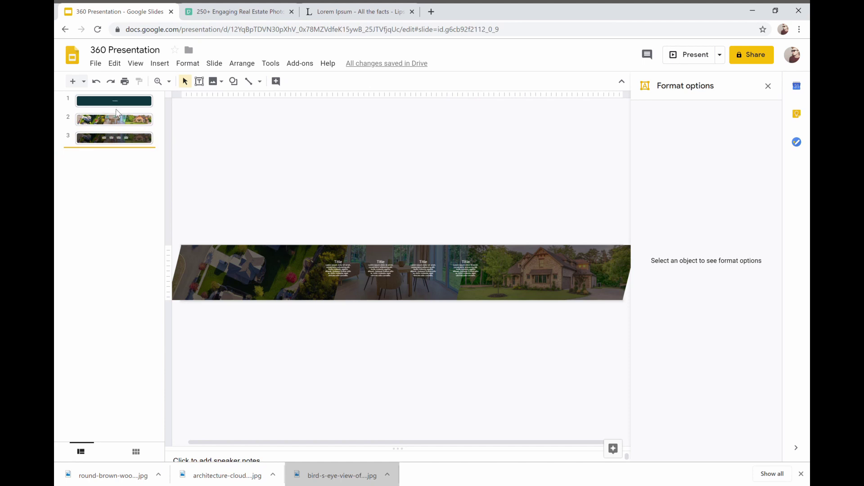
{"action": "left_click", "coordinate": [117, 122]}
{"action": "left_click", "coordinate": [117, 134]}
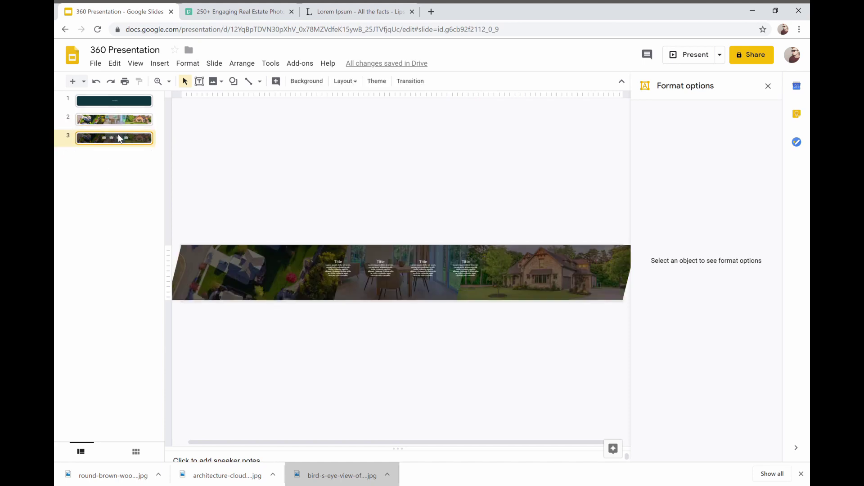
{"action": "left_click", "coordinate": [116, 120]}
{"action": "left_click", "coordinate": [124, 101]}
{"action": "left_click", "coordinate": [124, 139]}
{"action": "left_click", "coordinate": [115, 165]}
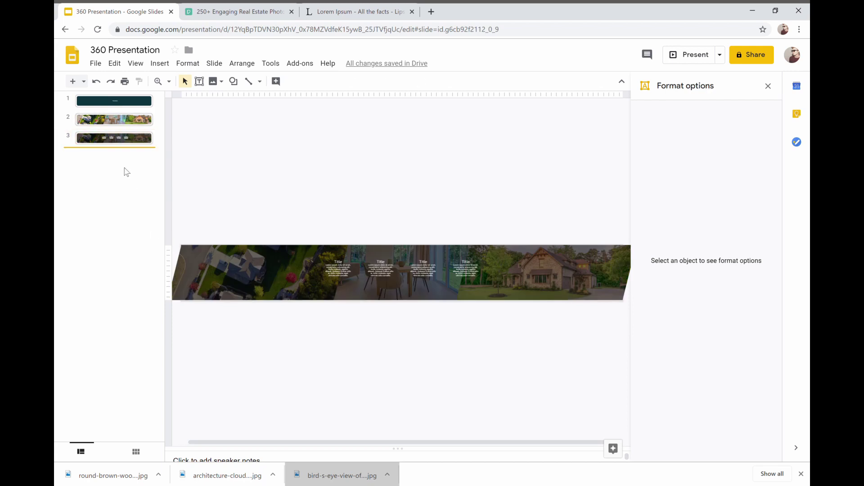
Duplicate the title slide and move the copy to the end as slide 4.
{"action": "left_click", "coordinate": [108, 103]}
{"action": "right_click", "coordinate": [109, 103]}
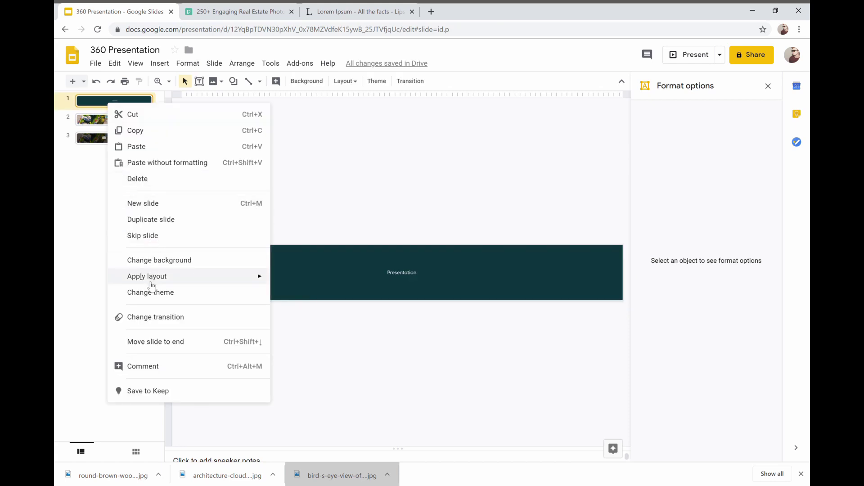
{"action": "left_click", "coordinate": [144, 219]}
{"action": "left_click_drag", "start_coordinate": [126, 123], "coordinate": [130, 170]}
{"action": "left_click", "coordinate": [140, 189]}
{"action": "left_click", "coordinate": [122, 160]}
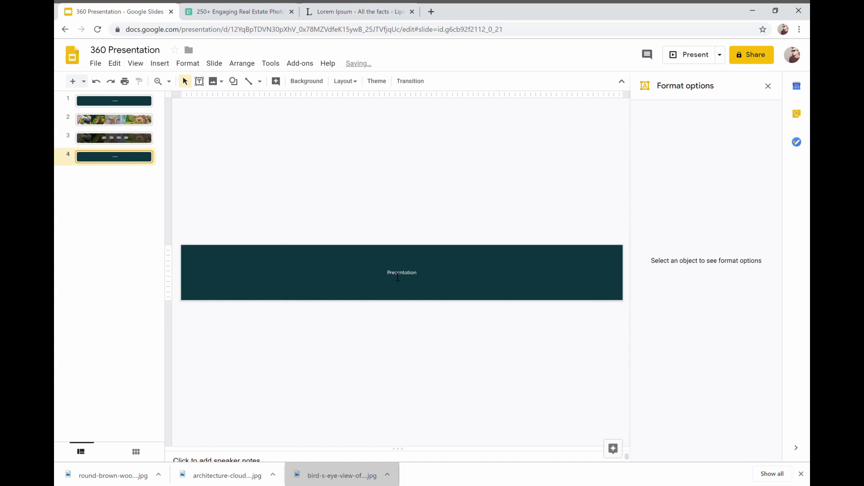
Replace slide 4's text with 'Thank you.'.
{"action": "left_click", "coordinate": [397, 277]}
{"action": "key", "text": "ctrl+a"}
{"action": "type", "text": "Thonk you."}
{"action": "key", "text": "Return"}
{"action": "key", "text": "BackSpace"}
{"action": "left_click", "coordinate": [339, 330]}
Duplicate the photo-strip slide 3 and delete its four Title blocks from the copy.
{"action": "left_click", "coordinate": [84, 142]}
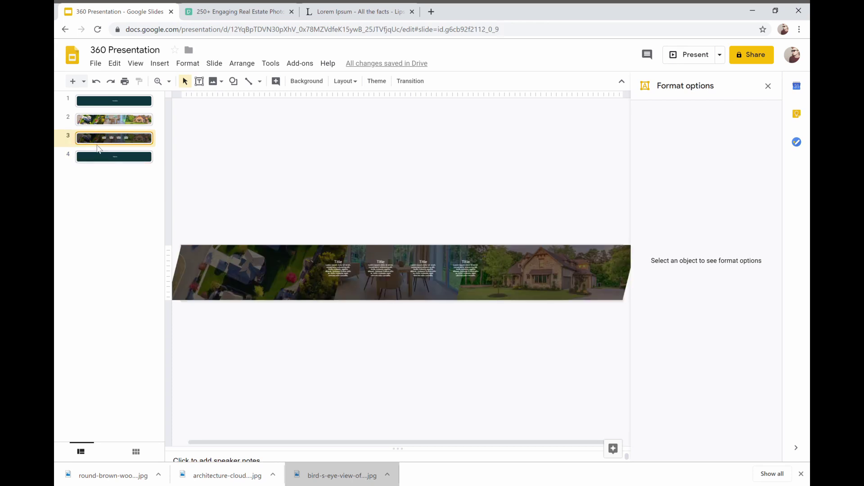
{"action": "right_click", "coordinate": [91, 143]}
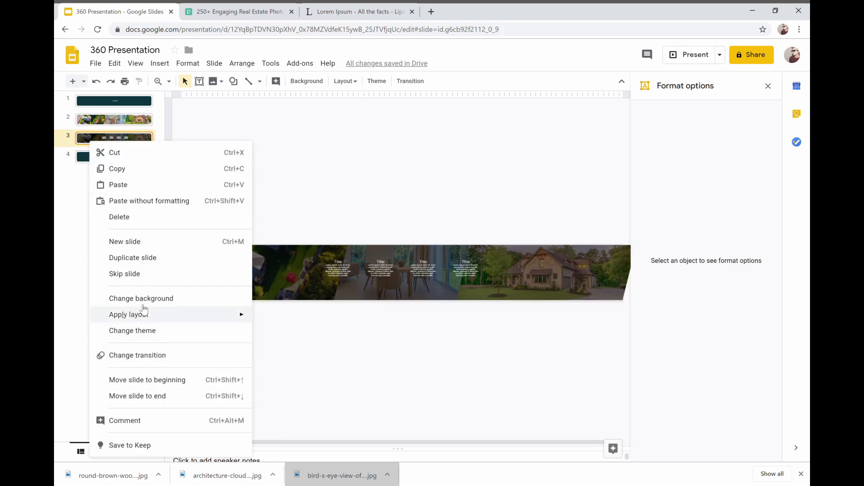
{"action": "left_click", "coordinate": [179, 266]}
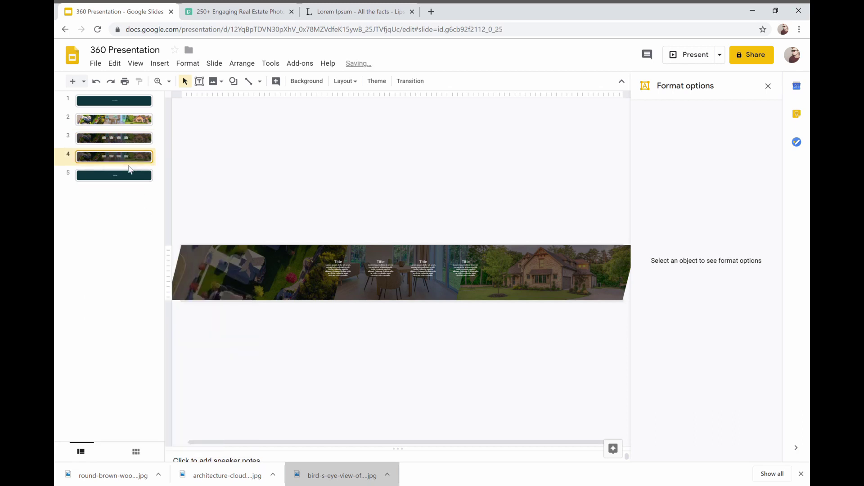
{"action": "left_click", "coordinate": [339, 274]}
{"action": "left_click", "coordinate": [381, 275], "text": "shift"}
{"action": "left_click", "coordinate": [423, 275], "text": "shift"}
{"action": "left_click", "coordinate": [471, 273], "text": "shift"}
{"action": "key", "text": "Delete"}
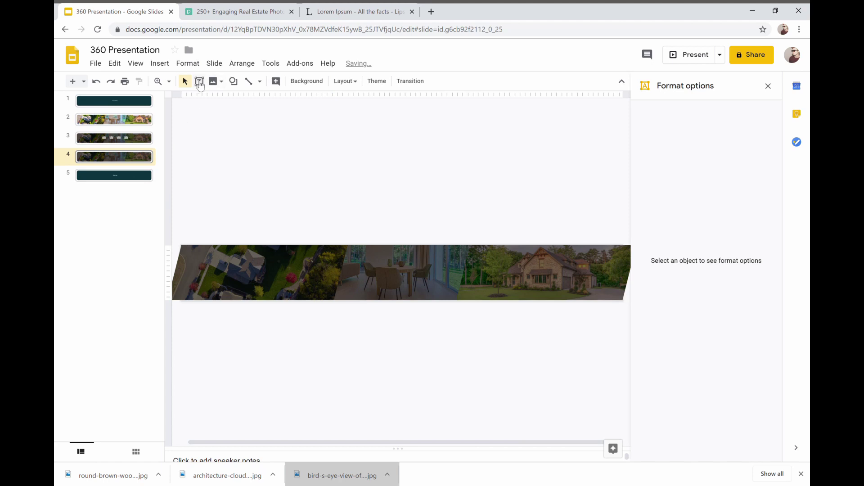
Paste the 'Thank you.' text from the dark slide onto the copied photo-strip slide.
{"action": "left_click", "coordinate": [129, 179]}
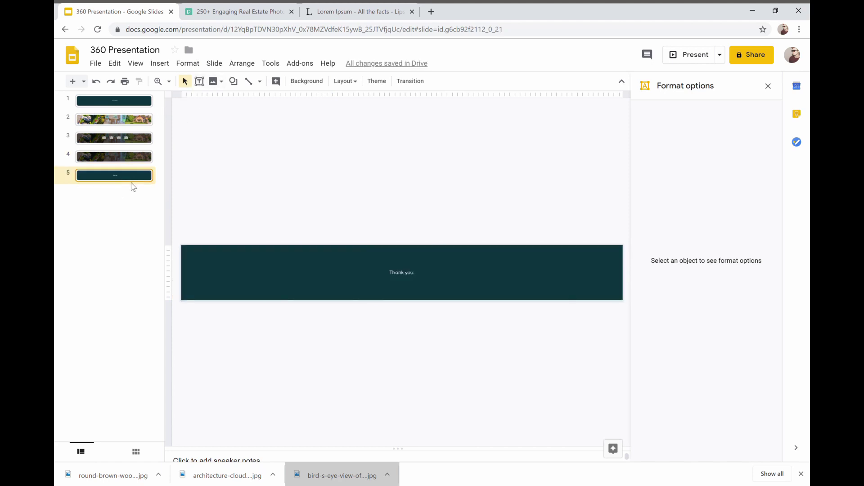
{"action": "left_click", "coordinate": [403, 282]}
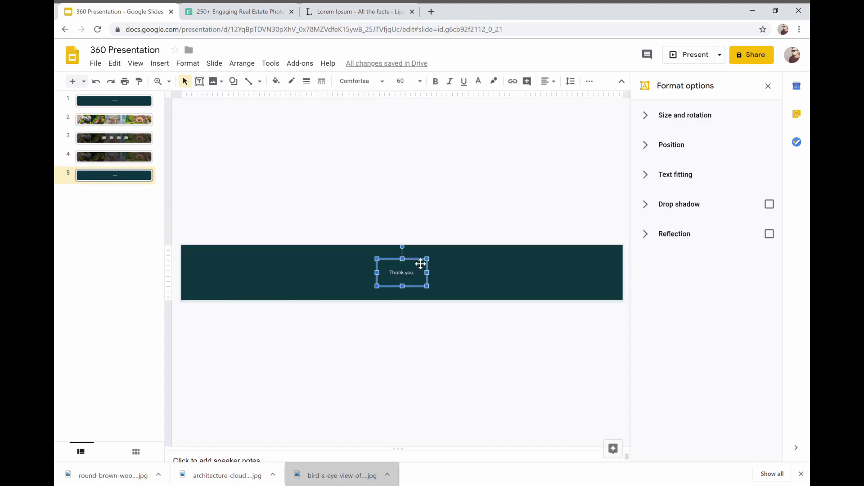
{"action": "left_click", "coordinate": [130, 157]}
{"action": "key", "text": "ctrl+v"}
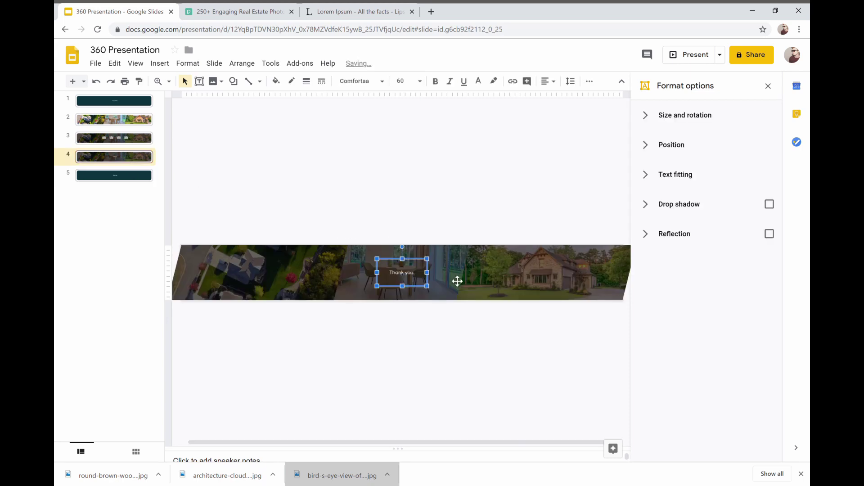
{"action": "key", "text": "Escape"}
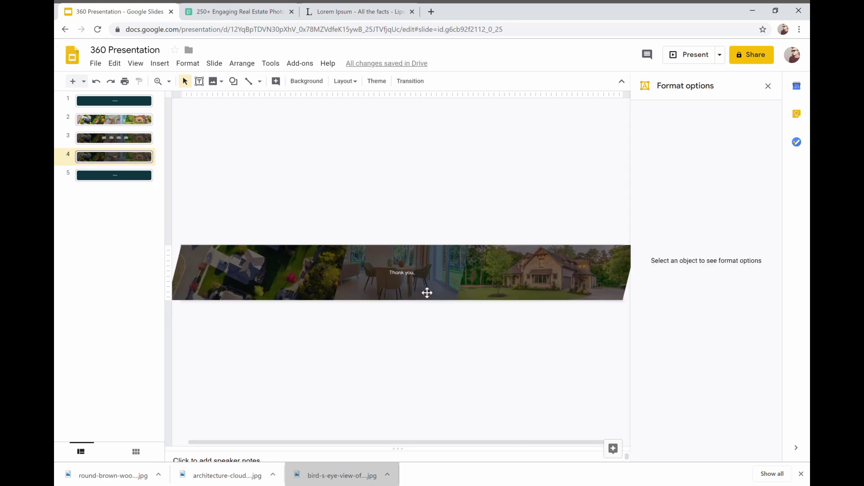
Compare both Thank you slides, undo the photo-strip version, and review the four slides.
{"action": "left_click", "coordinate": [123, 176]}
{"action": "left_click", "coordinate": [128, 160]}
{"action": "key", "text": "ctrl+z"}
{"action": "key", "text": "ctrl+z"}
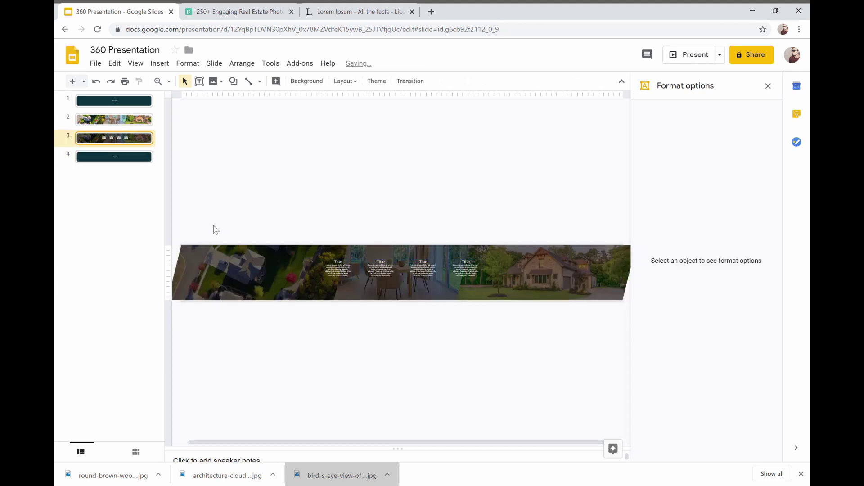
{"action": "left_click", "coordinate": [110, 99]}
{"action": "left_click", "coordinate": [111, 135]}
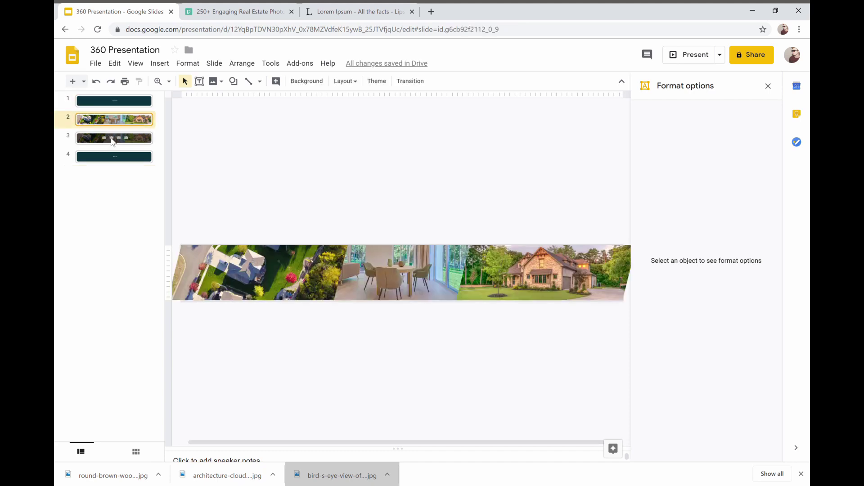
{"action": "left_click", "coordinate": [111, 157]}
{"action": "left_click", "coordinate": [99, 232]}
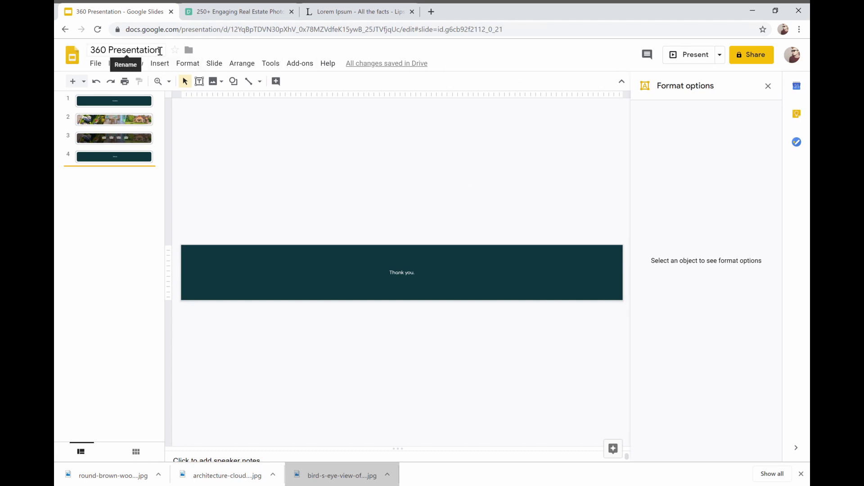
Publish the deck to the web with auto-advance set to every minute, confirming with OK.
{"action": "left_click", "coordinate": [95, 63]}
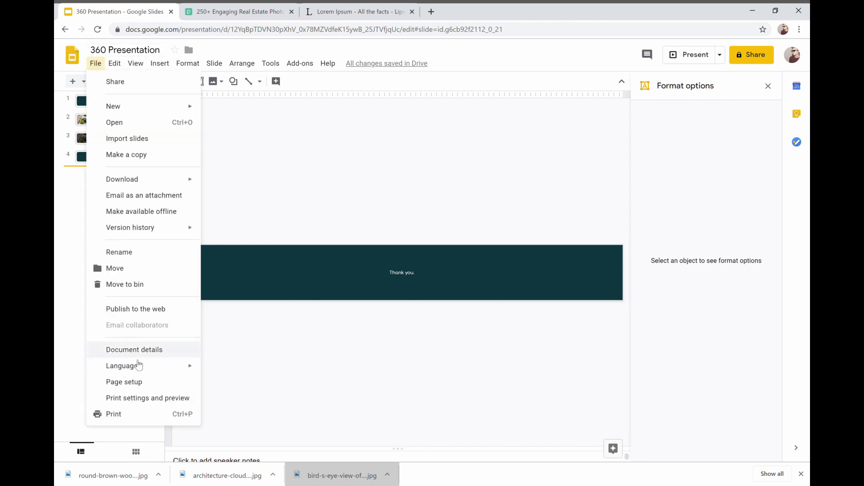
{"action": "left_click", "coordinate": [129, 311]}
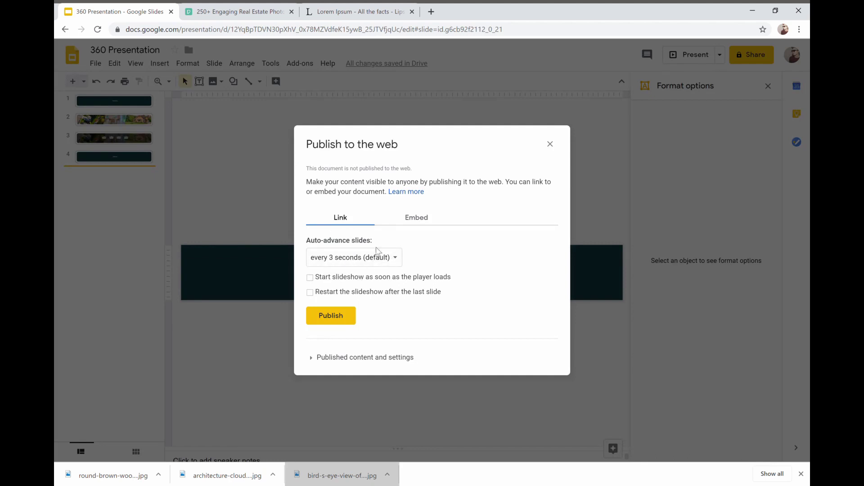
{"action": "left_click", "coordinate": [368, 260]}
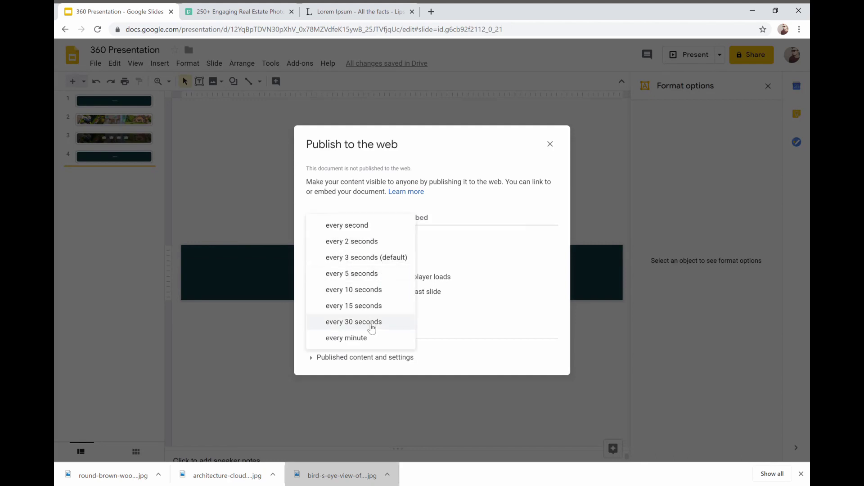
{"action": "left_click", "coordinate": [373, 338]}
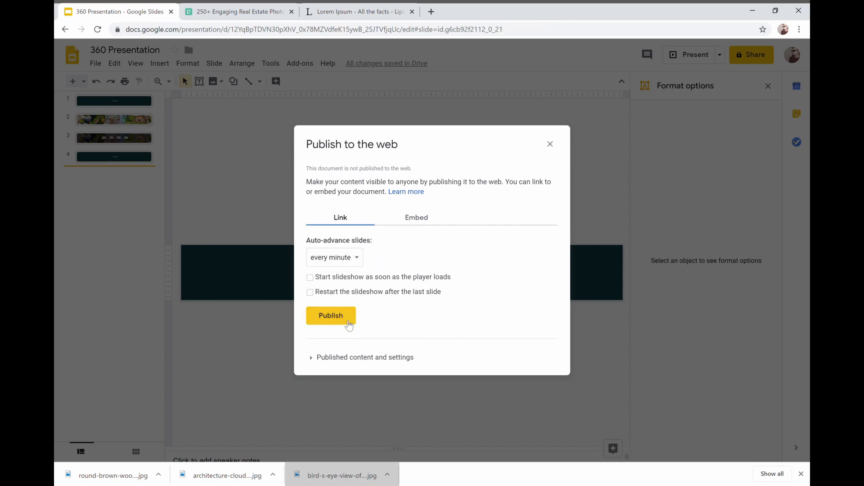
{"action": "left_click", "coordinate": [345, 320]}
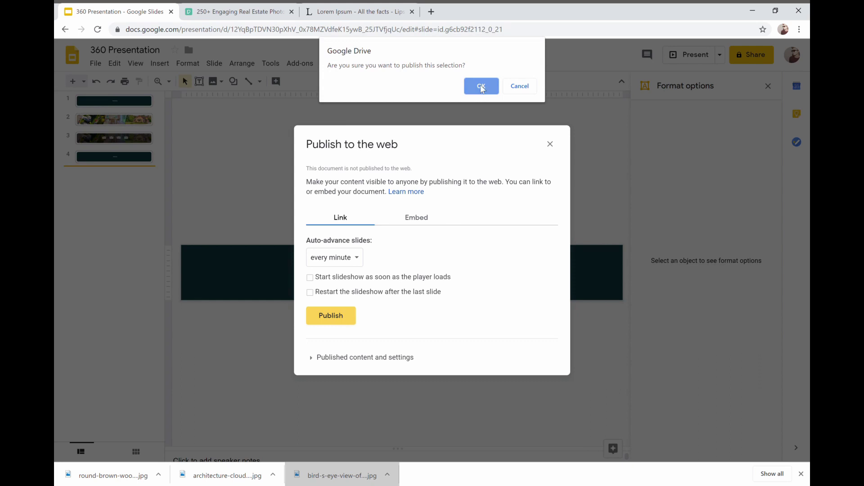
{"action": "left_click", "coordinate": [481, 87]}
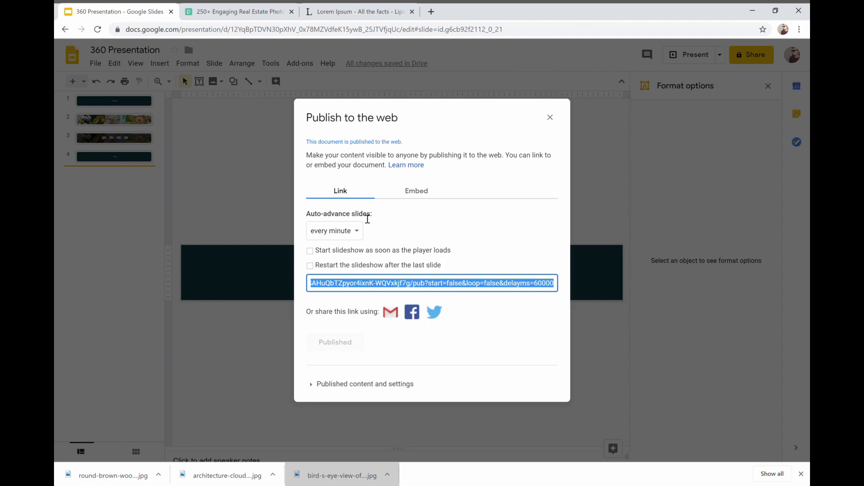
Copy the published link and paste it into a new Chrome tab's address bar.
{"action": "key", "text": "Escape"}
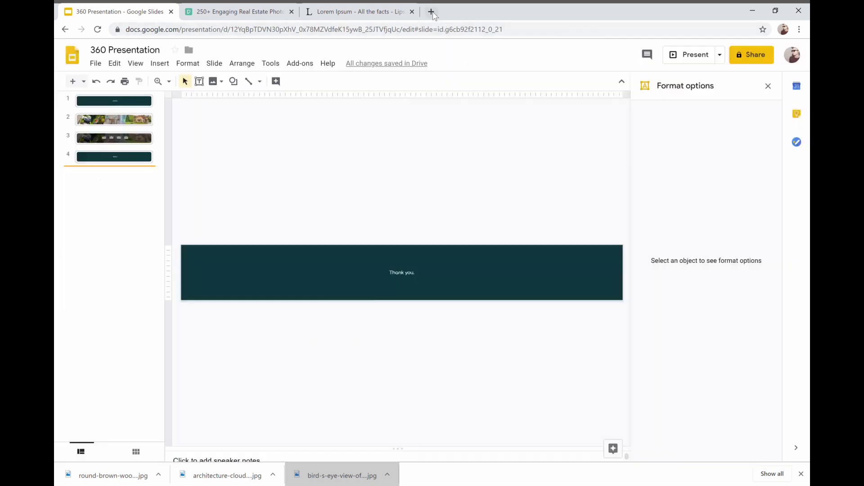
{"action": "left_click", "coordinate": [431, 11]}
{"action": "type", "text": "https://docs.google.com/presentation/d/e/2PACX-1vQvhKrcnElEfw48o3ZGkD0i201ZaPH8srQpJdDJd5gvhDnbMEP9ISAHuQbTZpyor4ixnK-WQVxkjf7g/pub?start=false&loop=false&delayms=60000"}
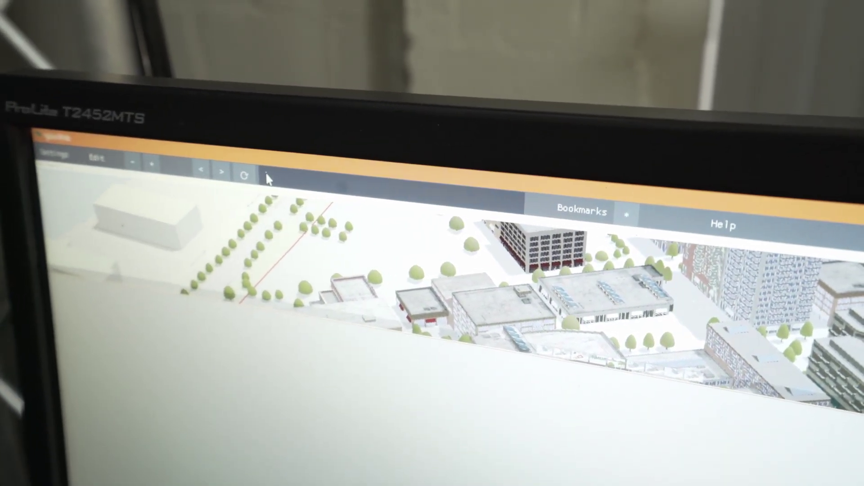
Paste the published Slides link into Igloo Web's address bar and load it.
{"action": "left_click", "coordinate": [264, 177]}
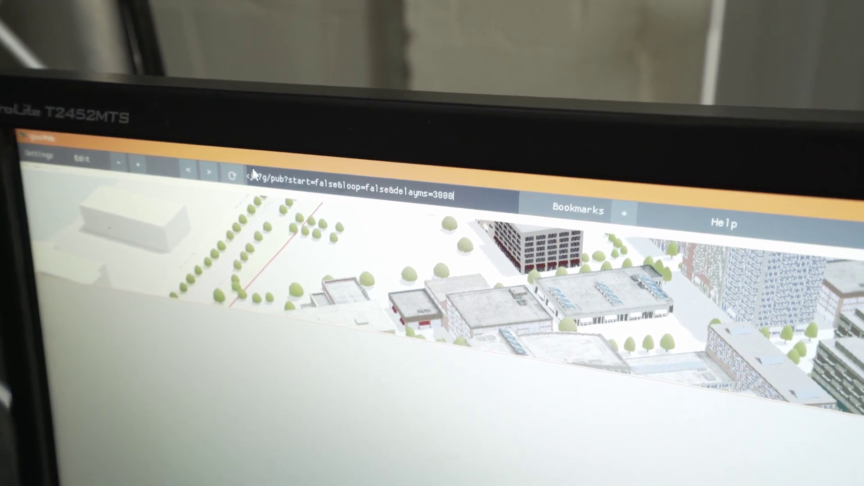
{"action": "key", "text": "Return"}
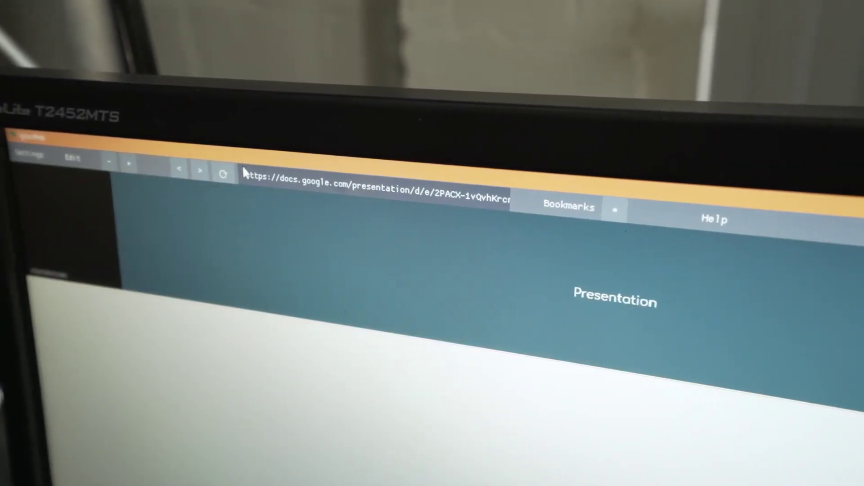